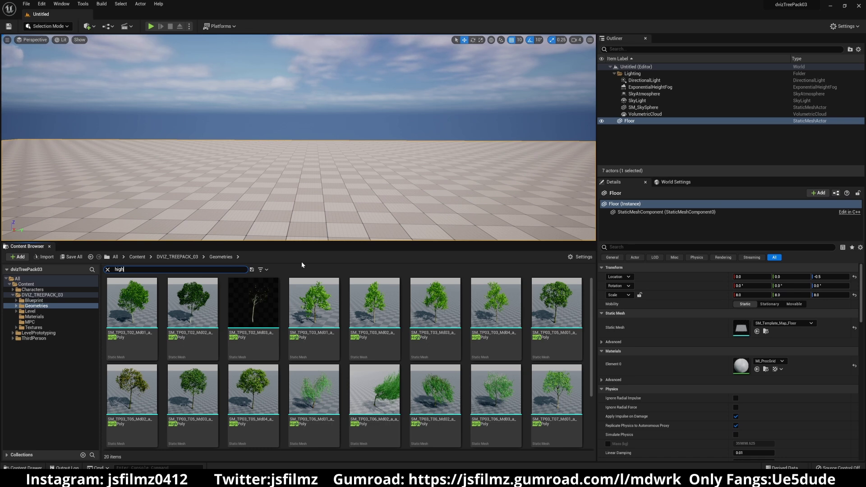
Filter DVIZ_TREEPACK_03 > Geometries by 'high' and enlarge the browser to inspect the trees.
key(Return)
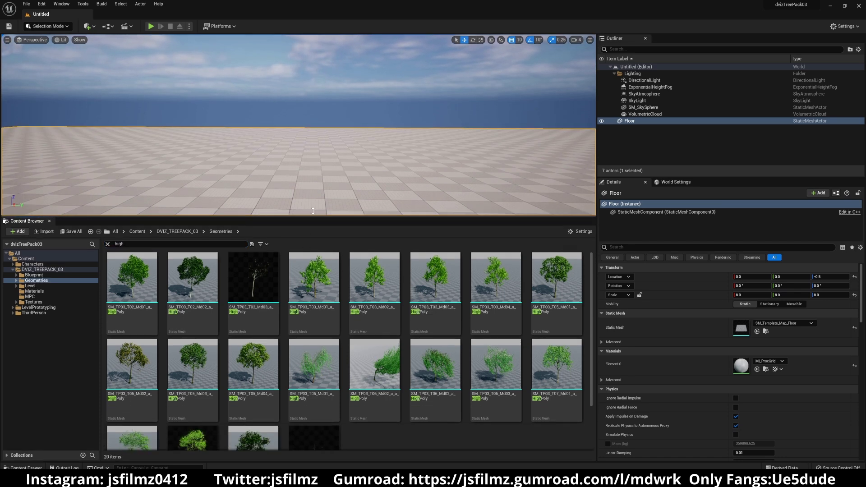
drag(309, 243, 309, 205)
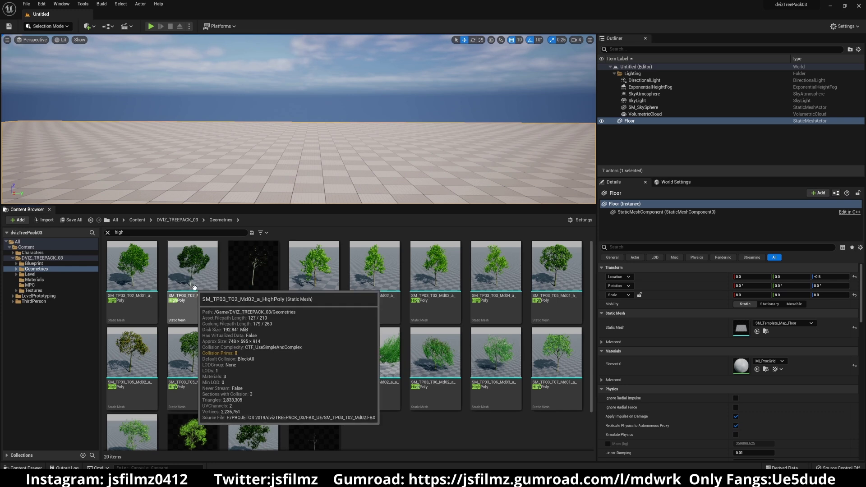
mouse_move(314, 281)
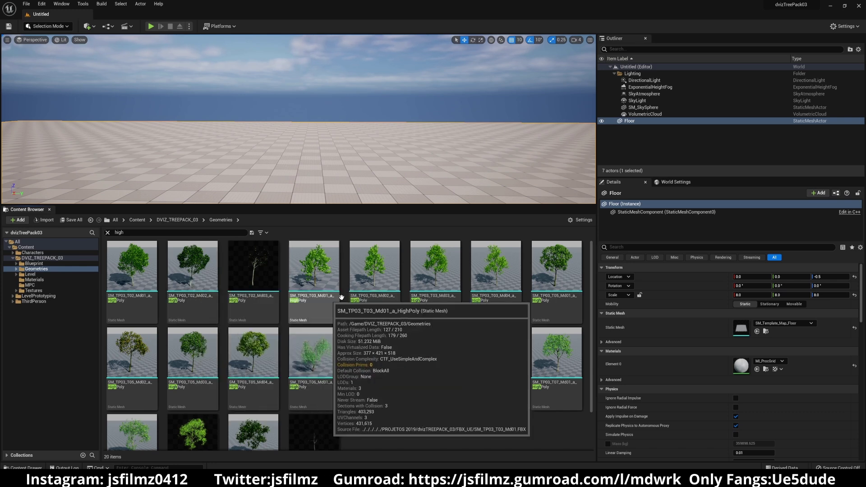
scroll(392, 423, down, 1)
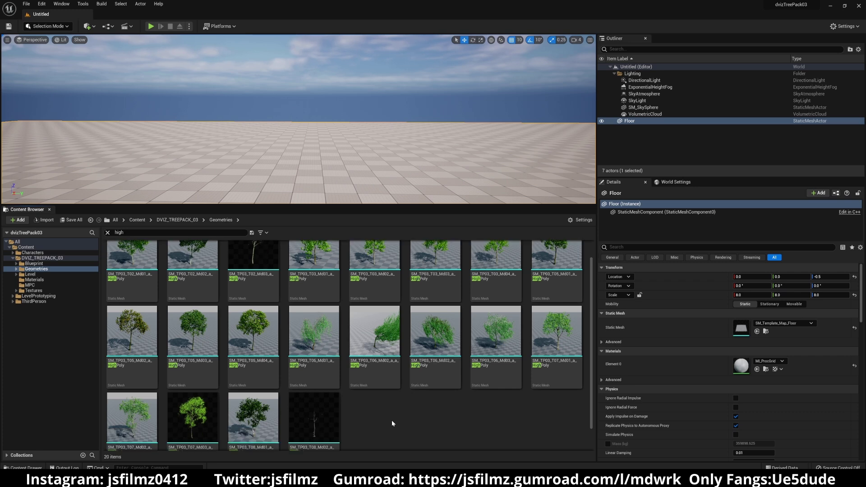
scroll(392, 423, down, 1)
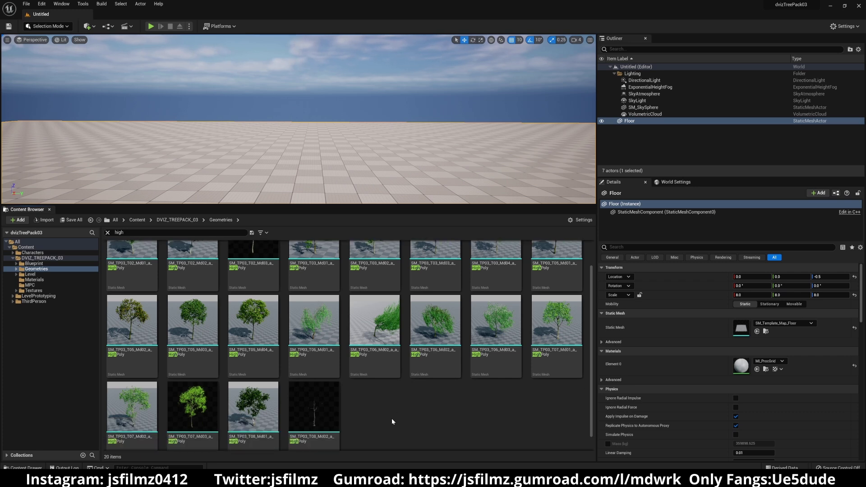
mouse_move(193, 417)
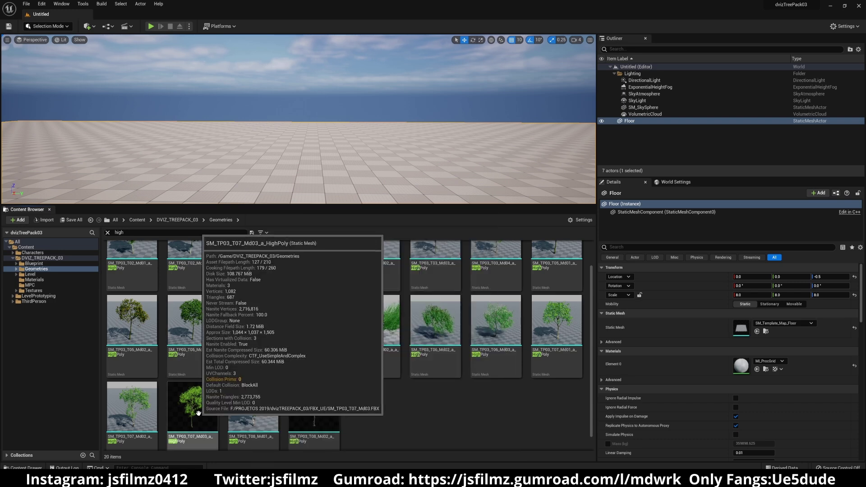
right_drag(363, 157, 369, 121)
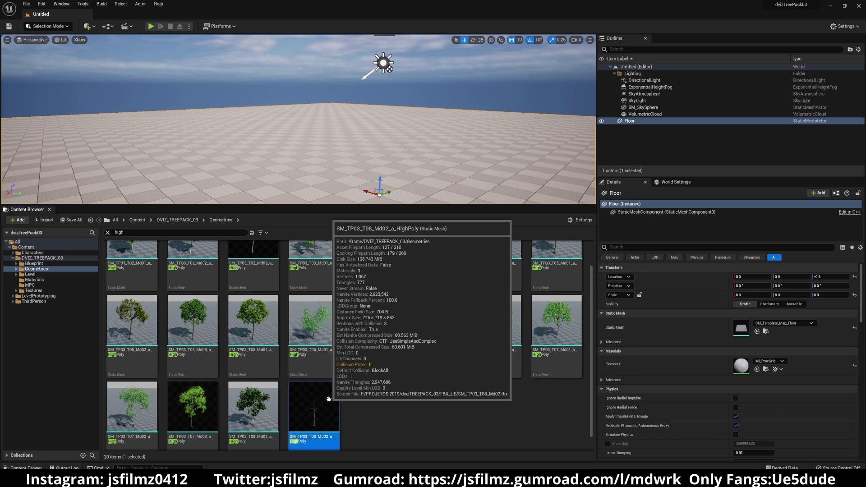
Place SM_TP03_T08_Md02_a_HighPoly on the floor and preview Nanite Triangles, then return to Lit.
drag(329, 399, 338, 173)
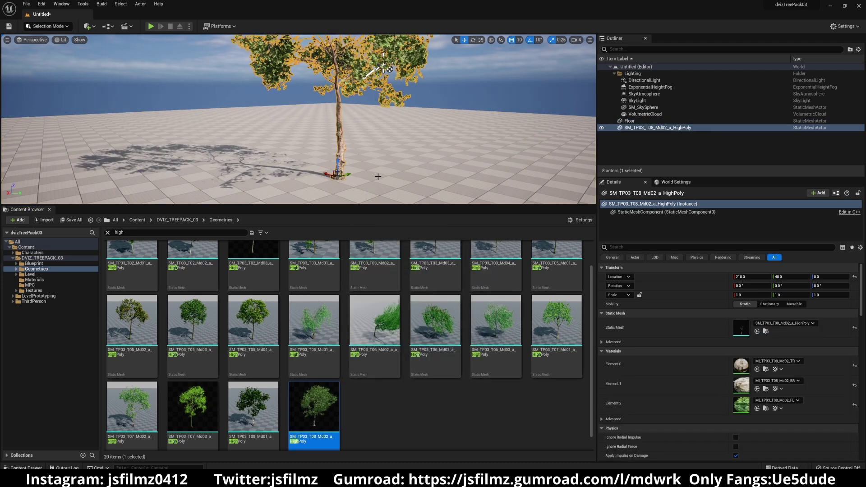
scroll(376, 196, up, 3)
drag(376, 205, 377, 219)
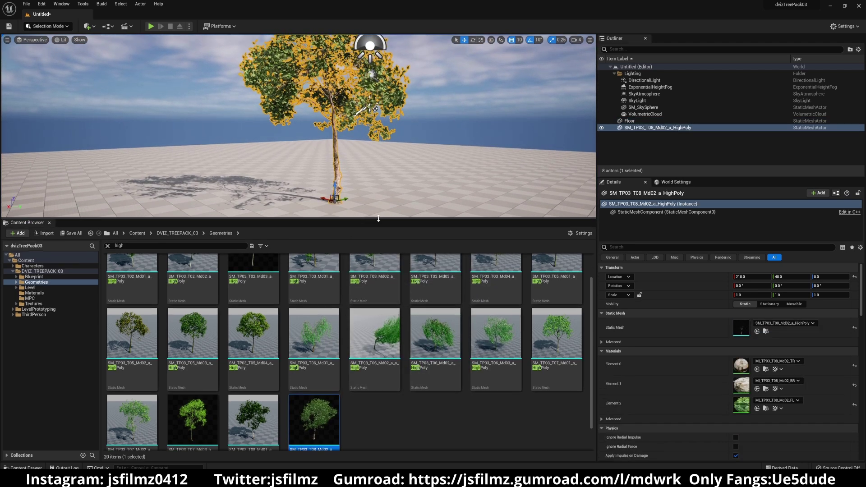
click(62, 42)
mouse_move(96, 148)
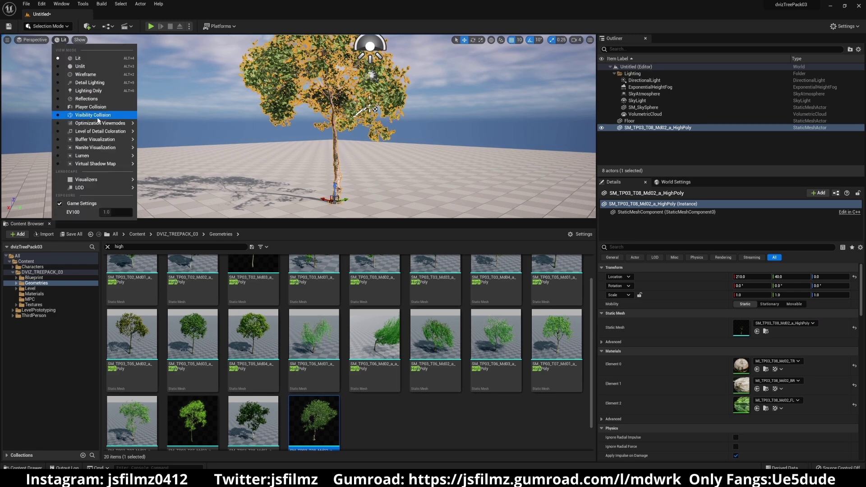
click(171, 178)
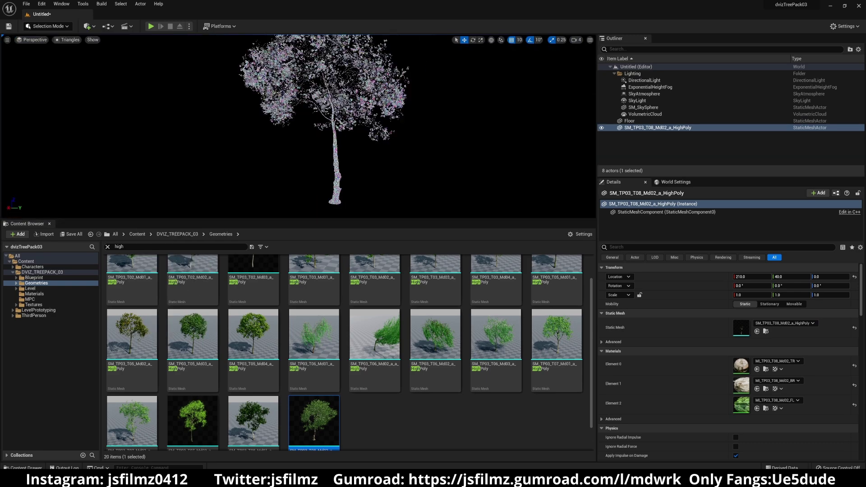
click(36, 40)
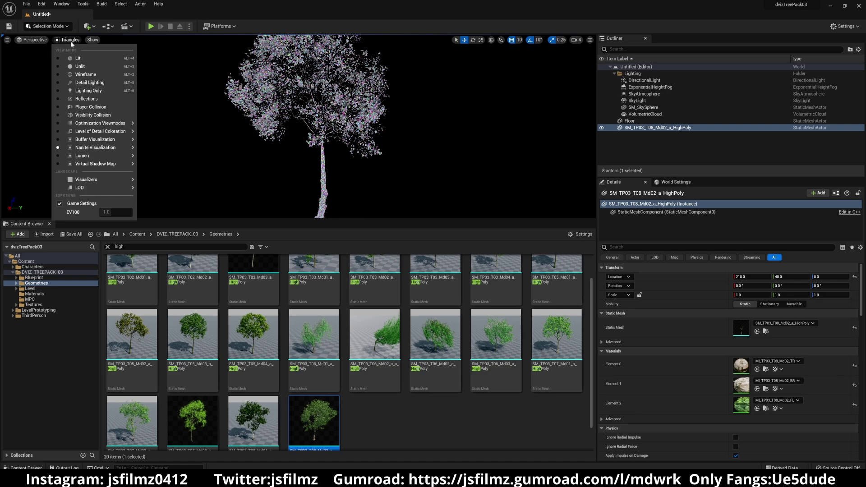
click(68, 59)
Orbit and zoom the view around the T08_Md02 tree to inspect it.
click(348, 174)
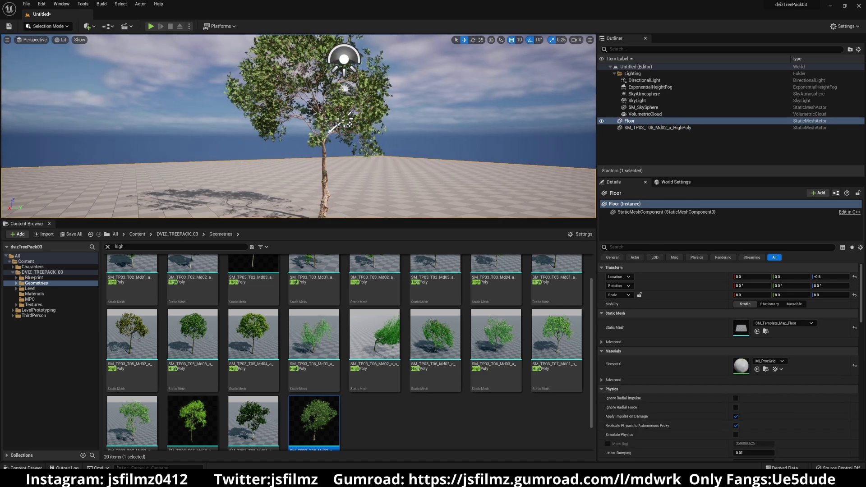
right_drag(348, 174, 348, 169)
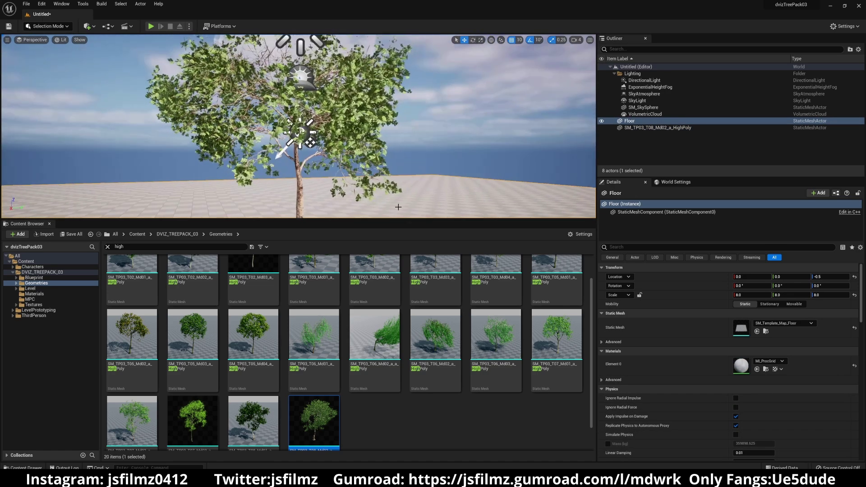
drag(426, 220, 427, 348)
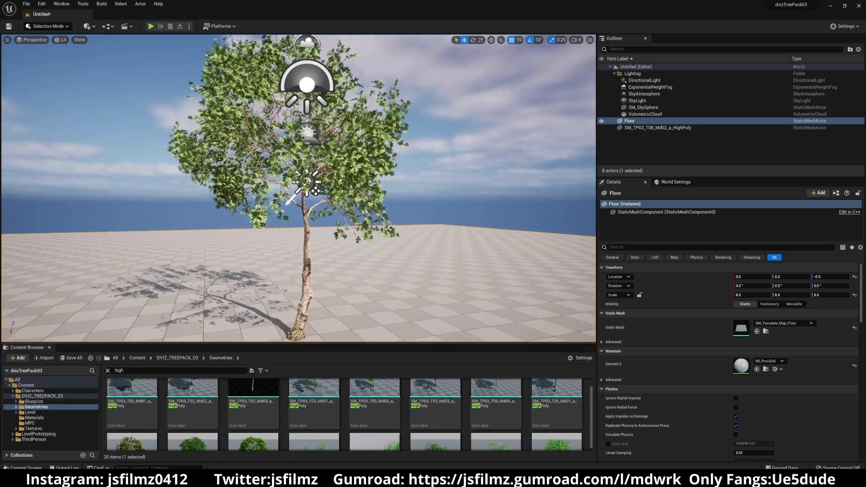
right_drag(427, 318, 385, 277)
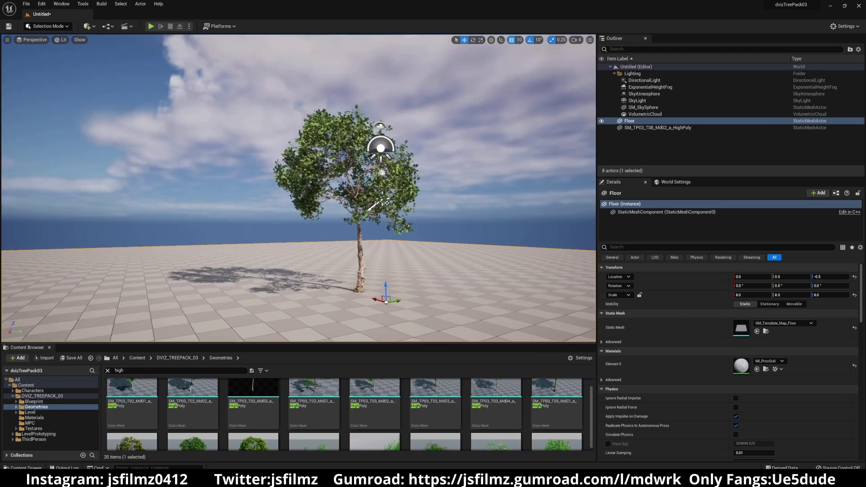
right_drag(338, 347, 339, 346)
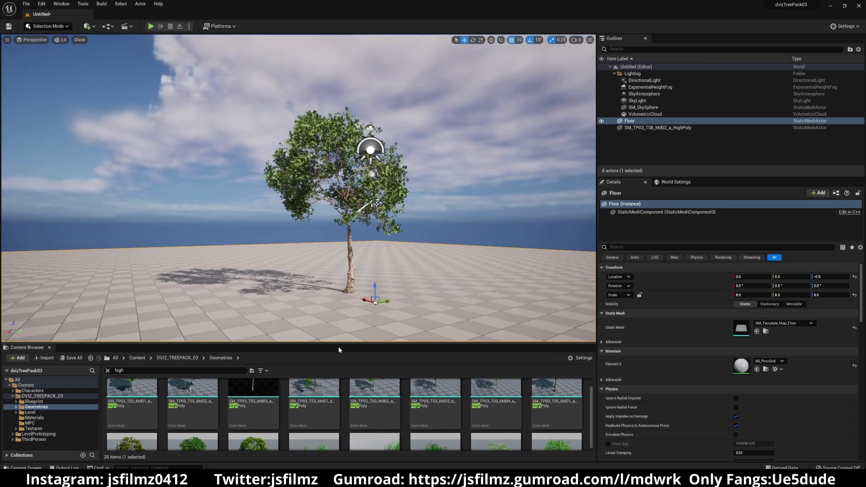
drag(339, 344, 339, 311)
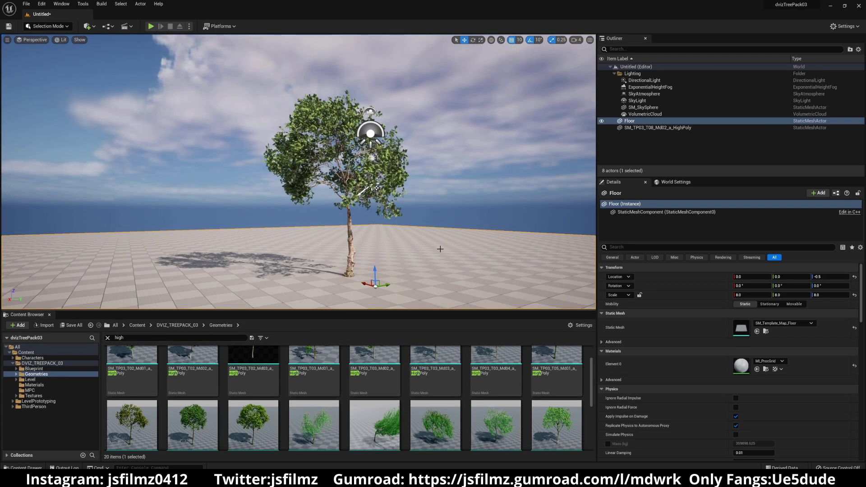
right_drag(324, 297, 325, 298)
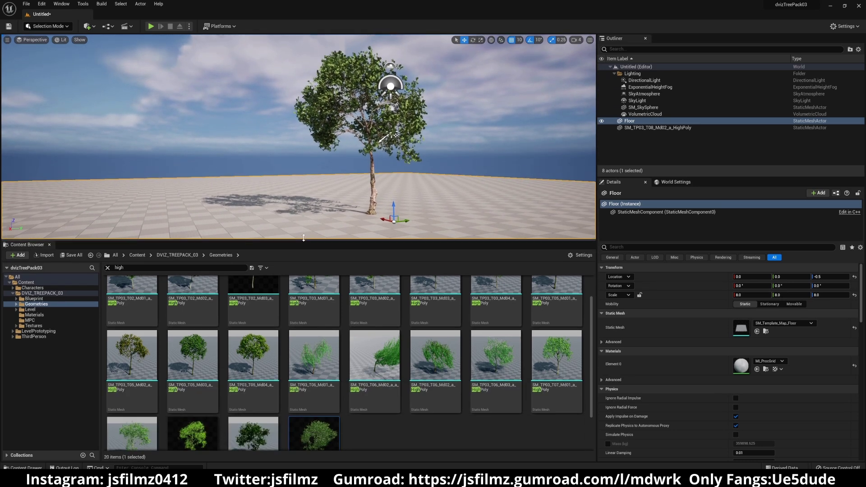
drag(305, 311, 301, 230)
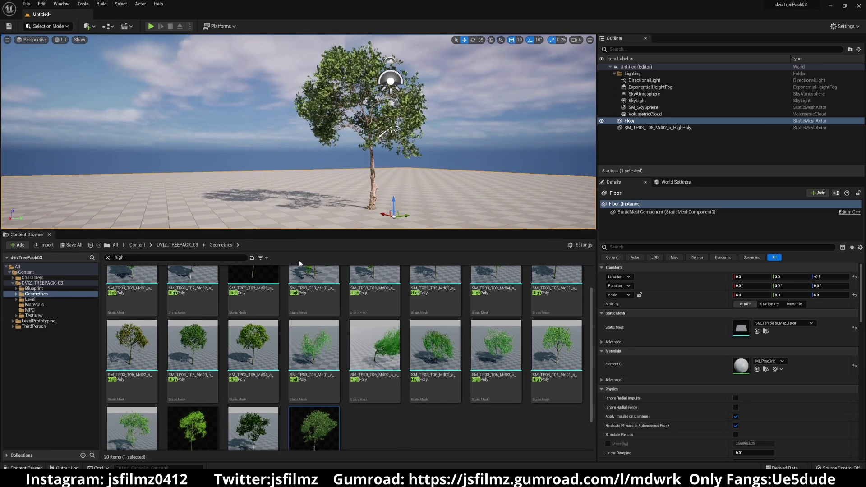
scroll(281, 418, down, 1)
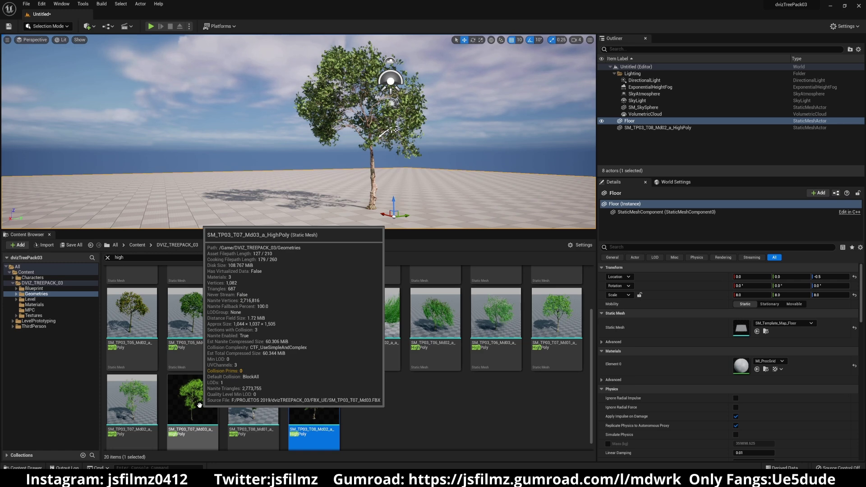
Place SM_TP03_T07_Md03_a_HighPoly left of the first tree and locate its trunk material.
drag(199, 405, 268, 207)
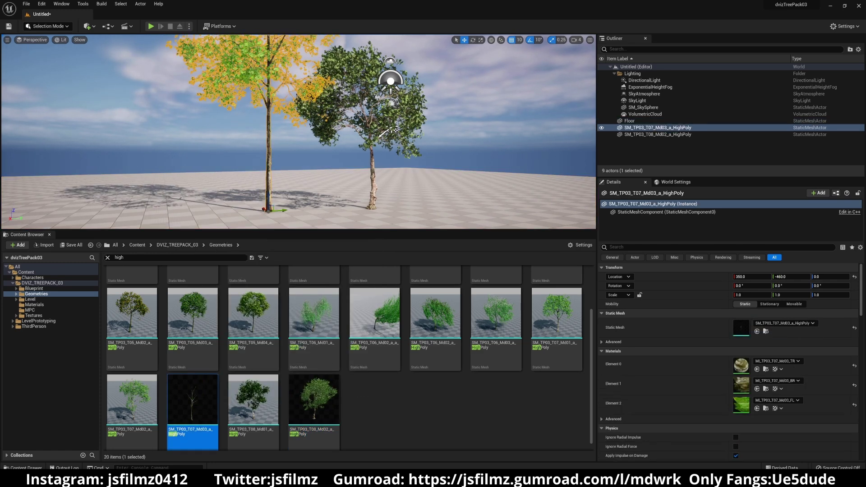
right_drag(298, 132, 298, 177)
click(406, 203)
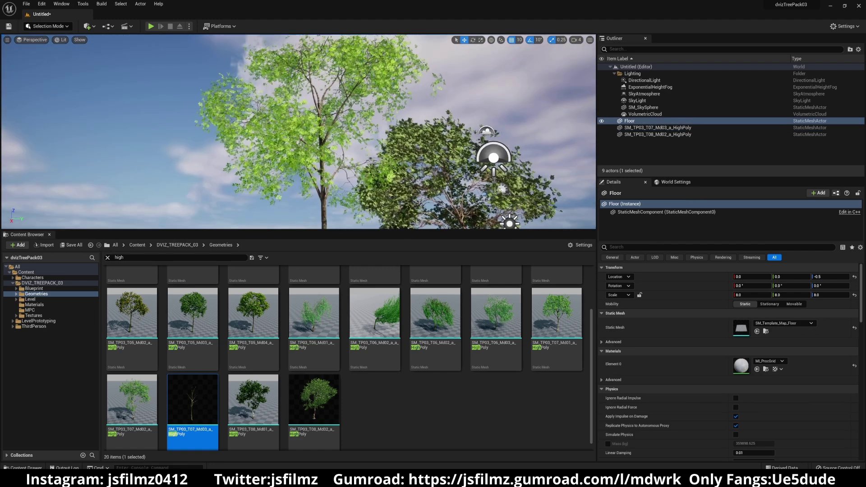
right_drag(298, 136, 318, 176)
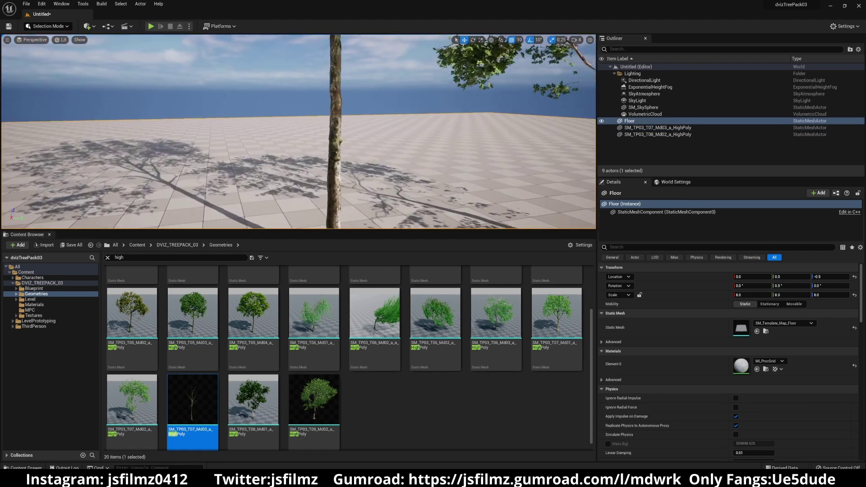
right_drag(318, 176, 288, 170)
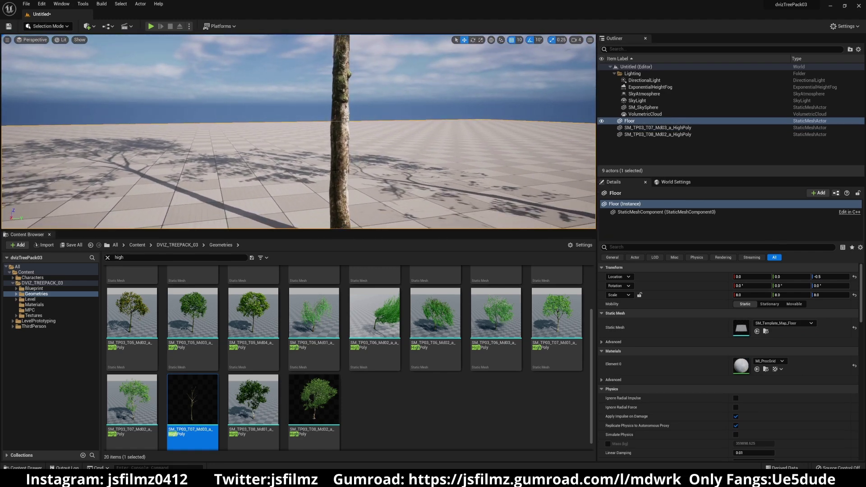
click(338, 156)
click(757, 369)
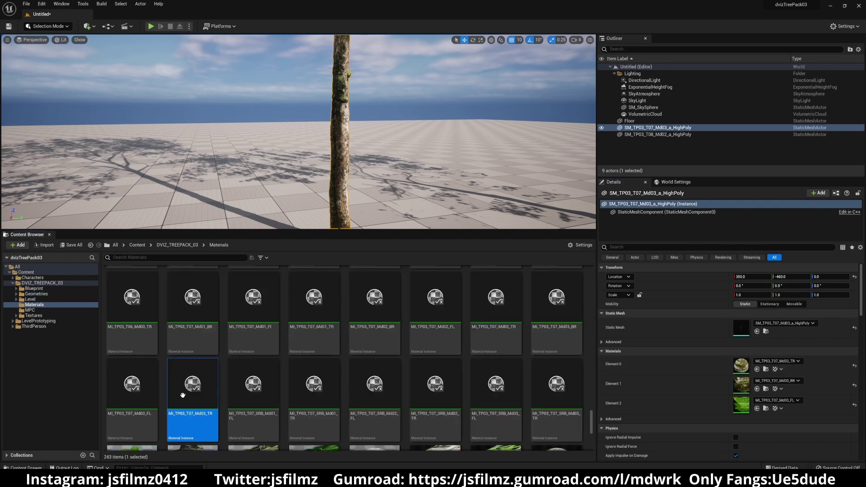
From MI_TP03_T07_Md03_TR, give the T_dviz_TP03_T07_Md03_tr_BC texture a 4096 maximum size.
double_click(182, 396)
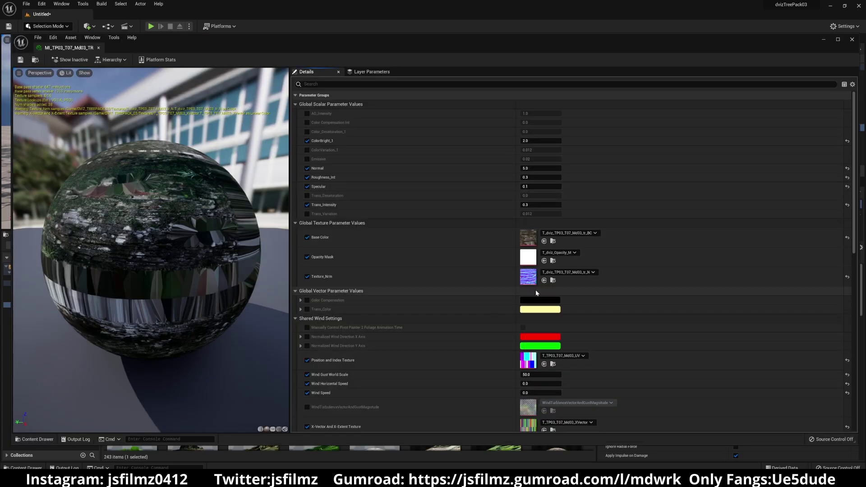
click(824, 41)
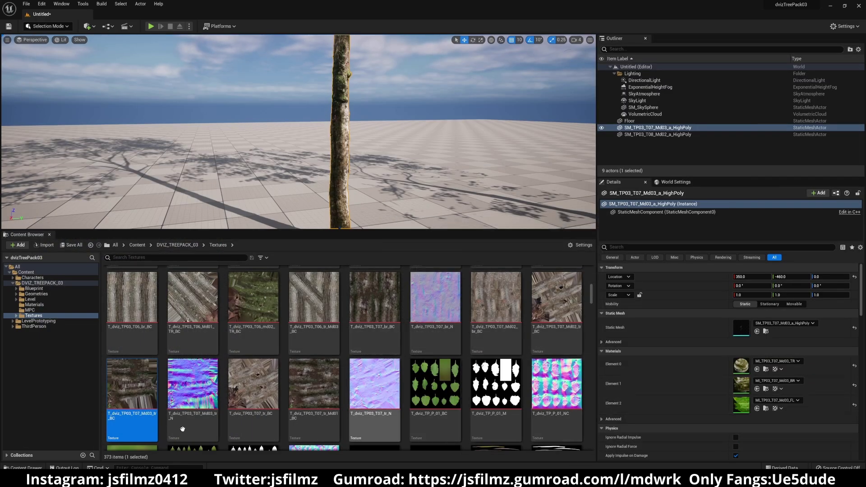
double_click(142, 399)
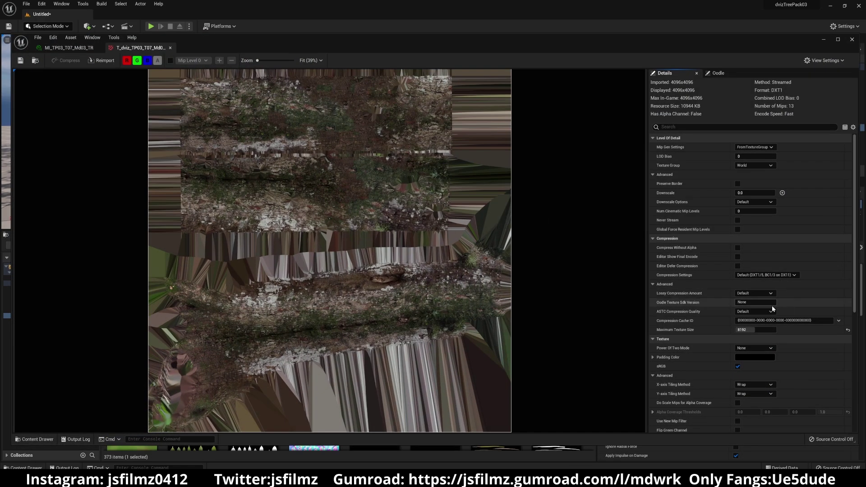
scroll(773, 309, down, 2)
scroll(764, 321, down, 2)
scroll(765, 338, down, 2)
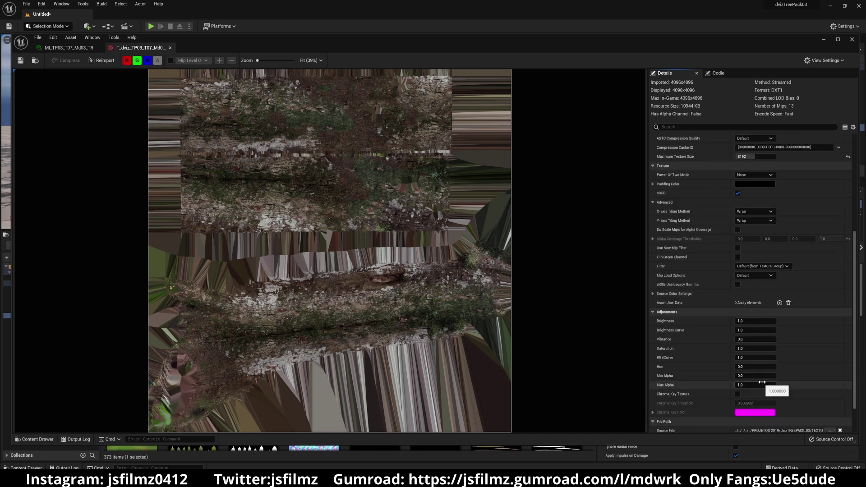
scroll(758, 312, up, 3)
text(4096)
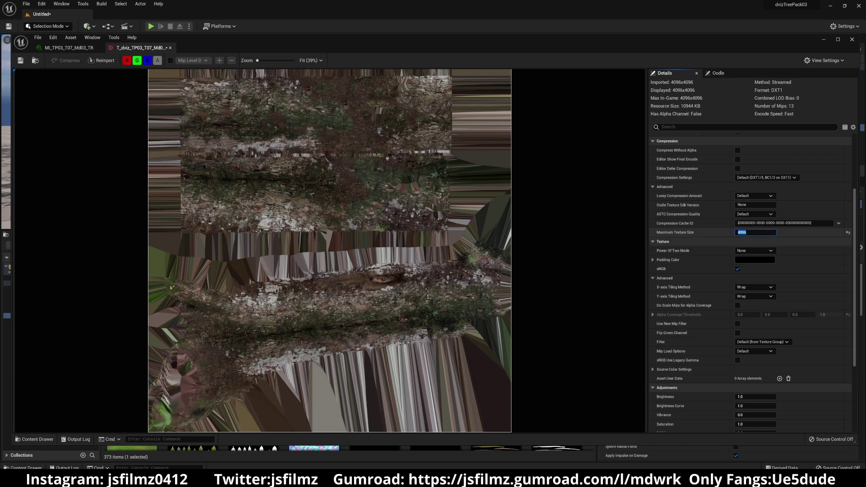
key(Return)
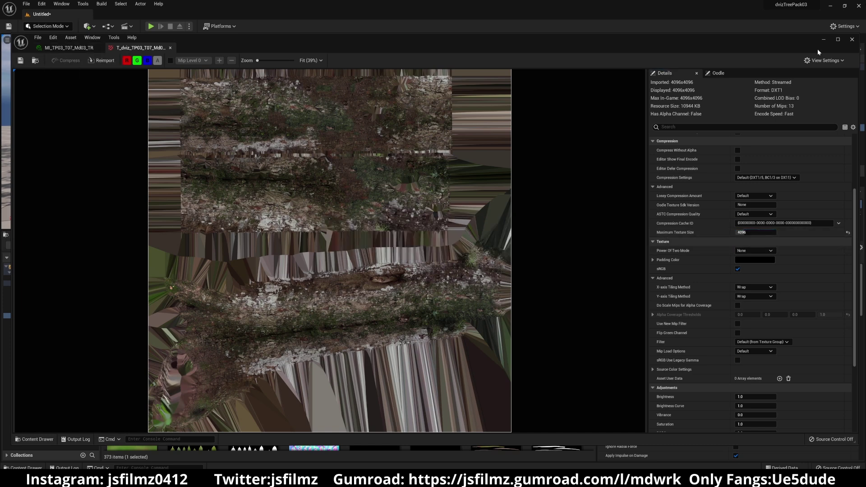
click(852, 41)
Enlarge the level view and fly the camera to reveal the second tree.
click(397, 155)
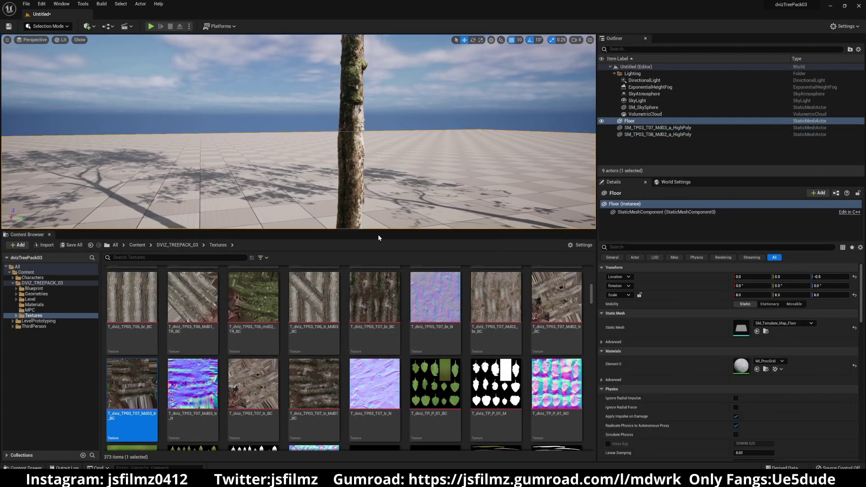
drag(378, 231, 399, 396)
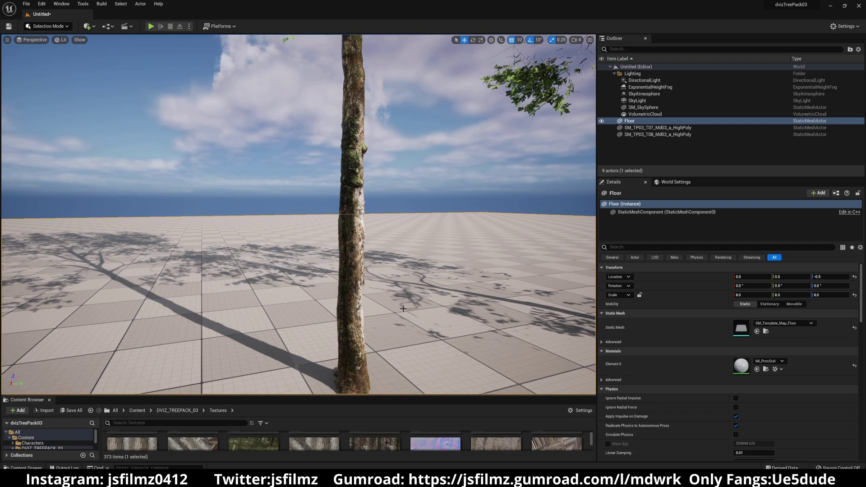
key(Escape)
right_drag(402, 302, 402, 303)
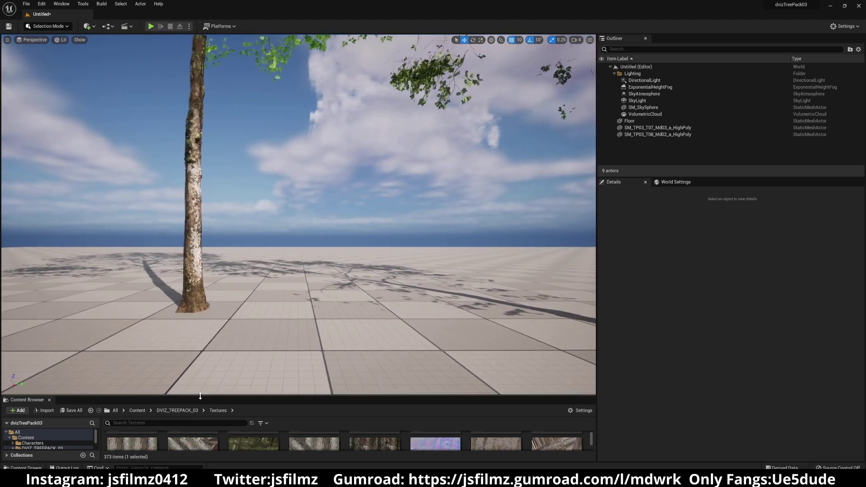
Open DVIZ_TREEPACK_03 > Geometries and select HighPoly meshes such as SM_TP03_T02_Md02_a_HighPoly.
drag(216, 396, 216, 270)
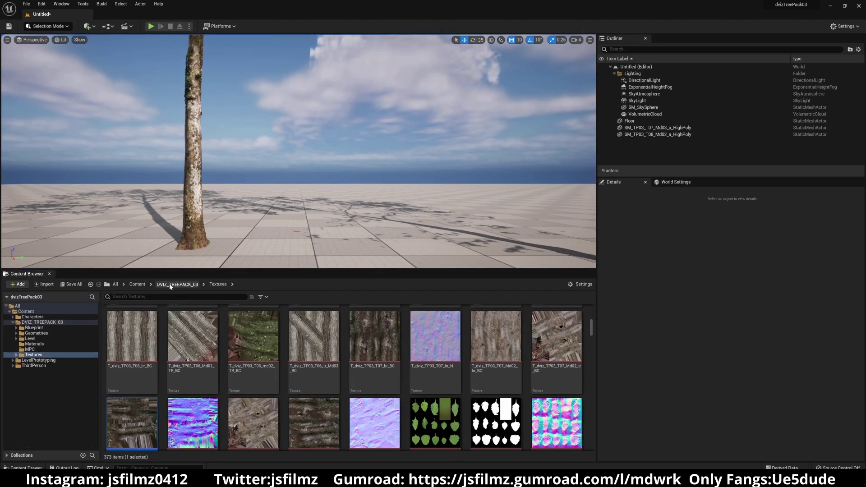
click(177, 284)
double_click(182, 329)
right_drag(297, 148, 298, 149)
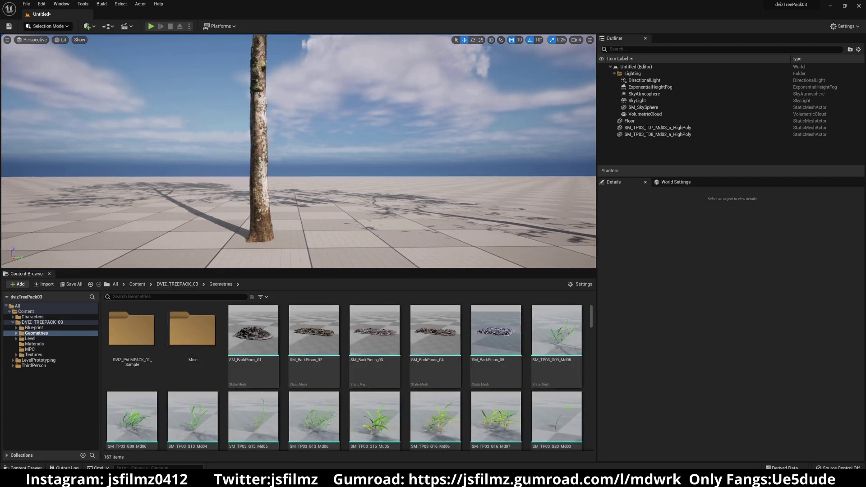
text(high)
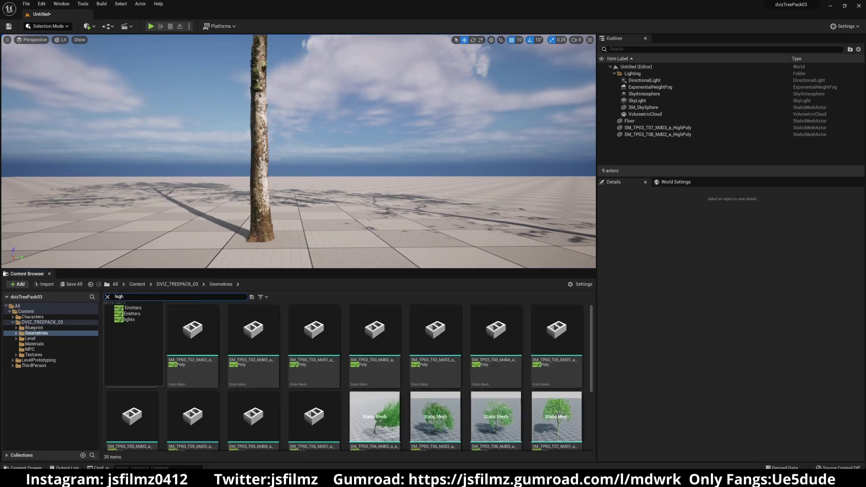
click(199, 345)
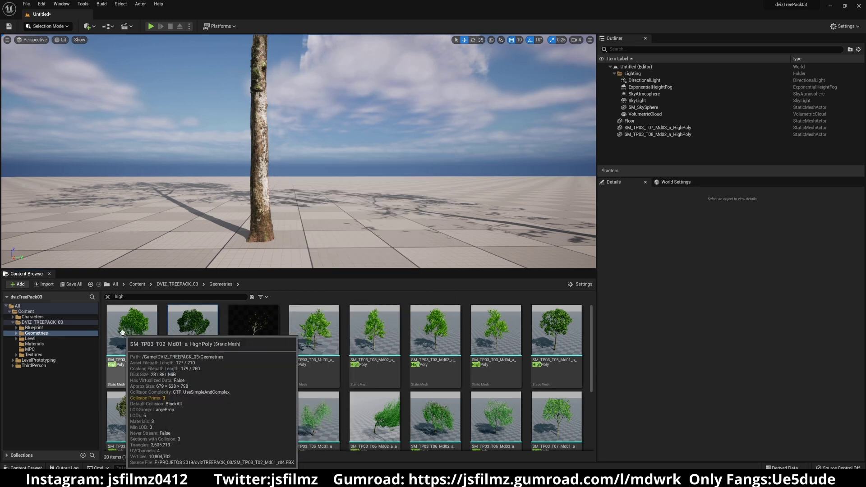
click(182, 328)
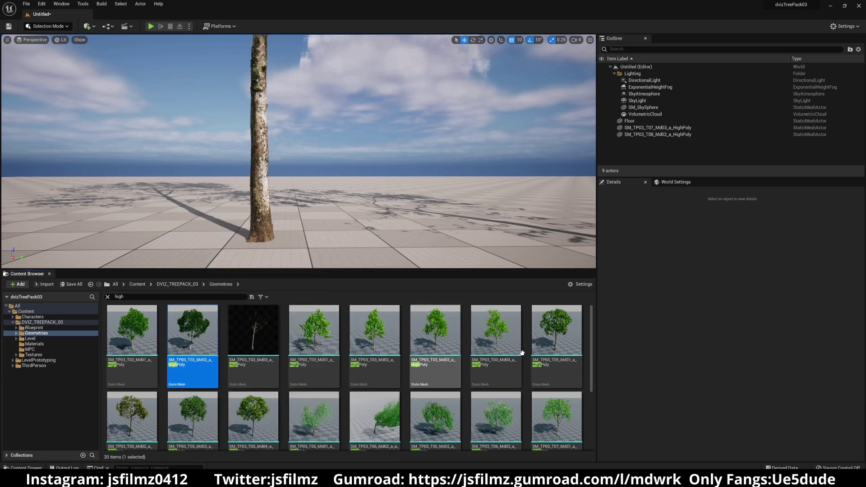
Enable Nanite on SM_TP03_T05_Md01_a_HighPoly and place it beside the first tree.
right_click(557, 345)
mouse_move(616, 135)
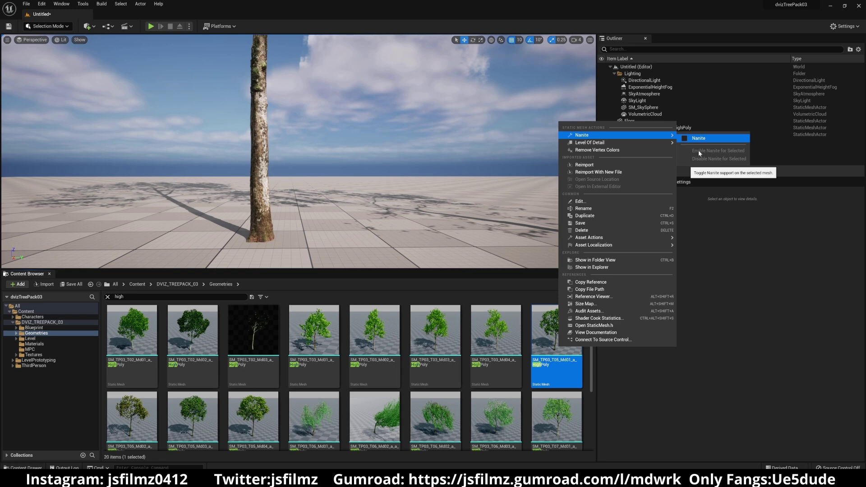
click(694, 139)
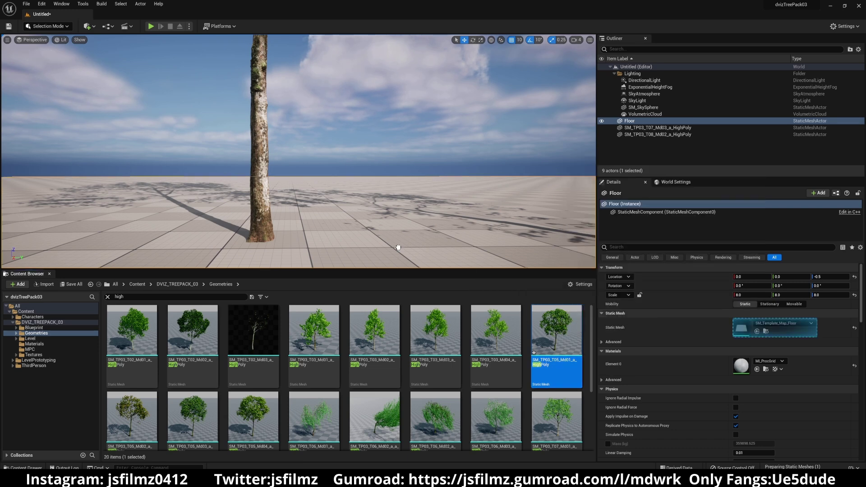
drag(355, 240, 353, 243)
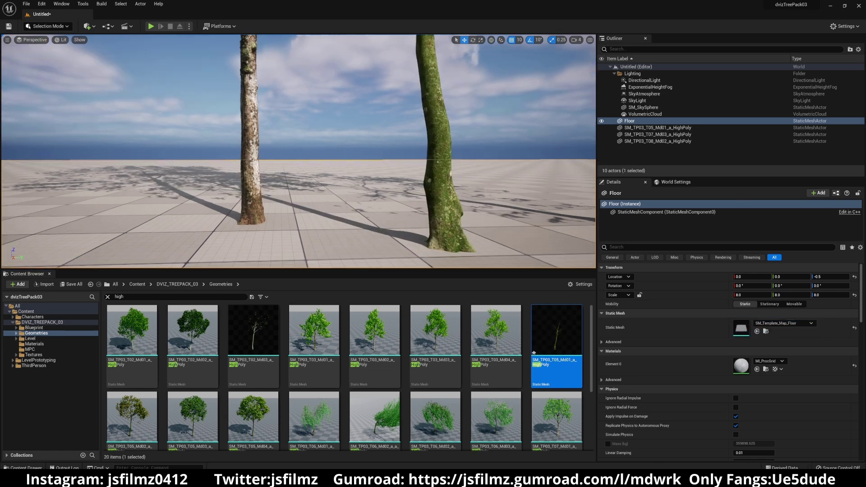
right_drag(353, 240, 422, 224)
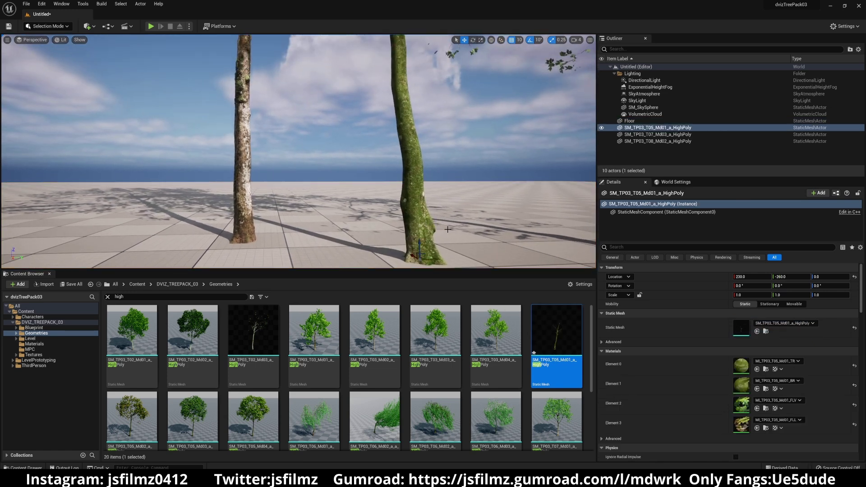
Set T_dviz_TP03_T05_Md01_tr_BC, from MI_TP03_T05_Md01_TR, to sRGB with 4096 maximum size.
click(766, 369)
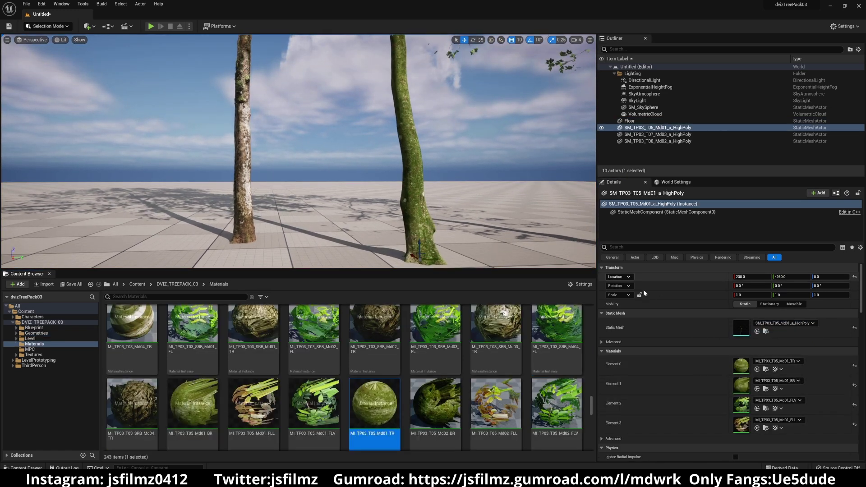
double_click(369, 414)
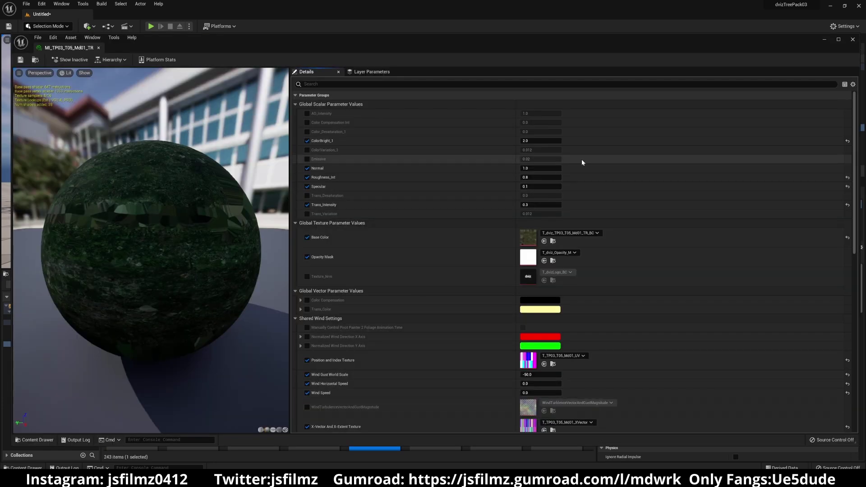
click(822, 40)
double_click(313, 430)
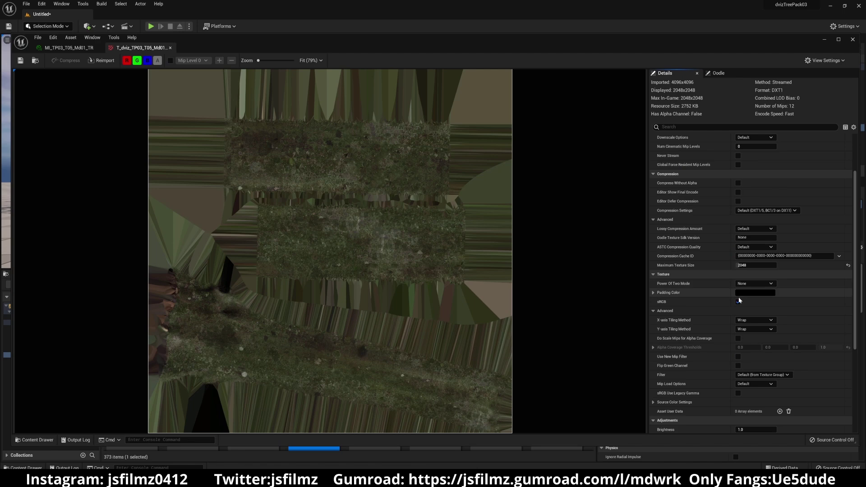
click(739, 301)
click(752, 265)
text(4096)
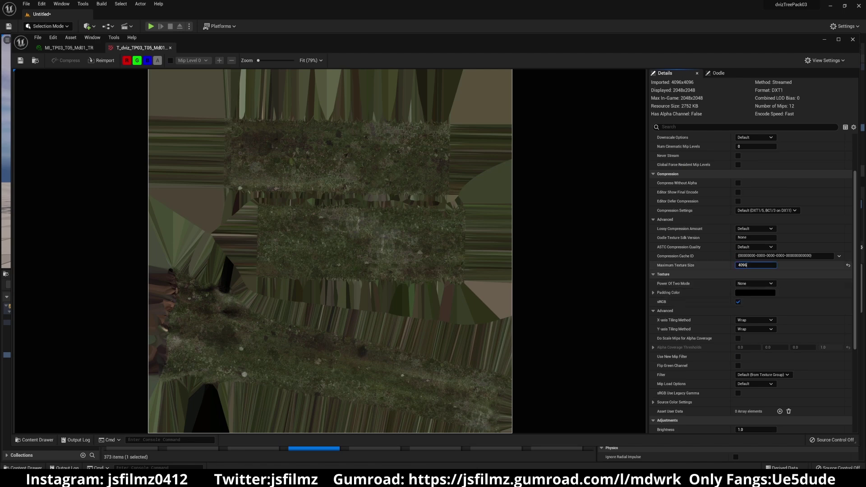
key(Return)
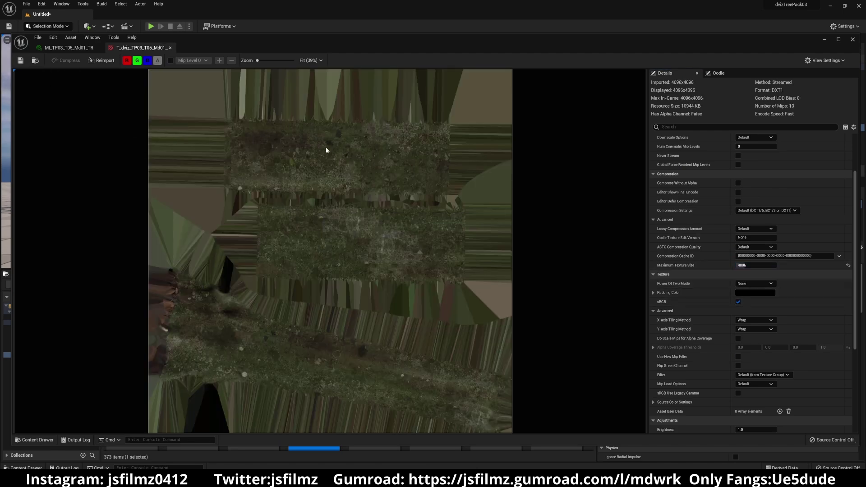
click(9, 23)
scroll(481, 241, down, 2)
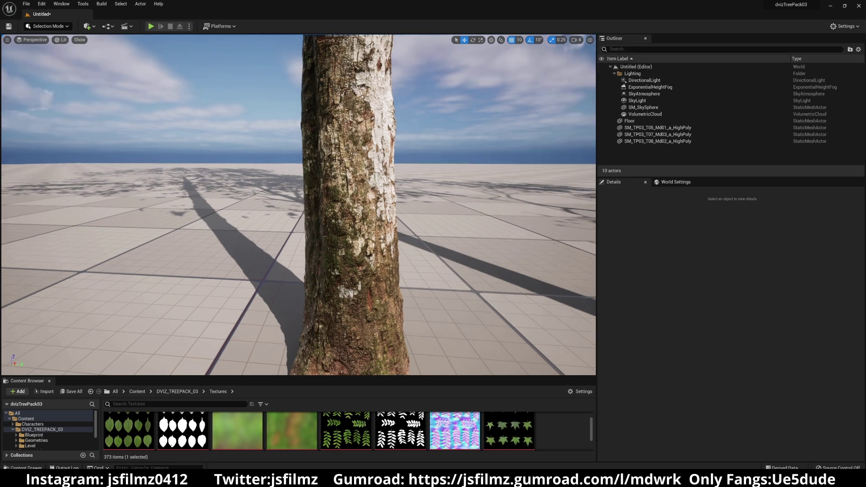
scroll(483, 241, down, 3)
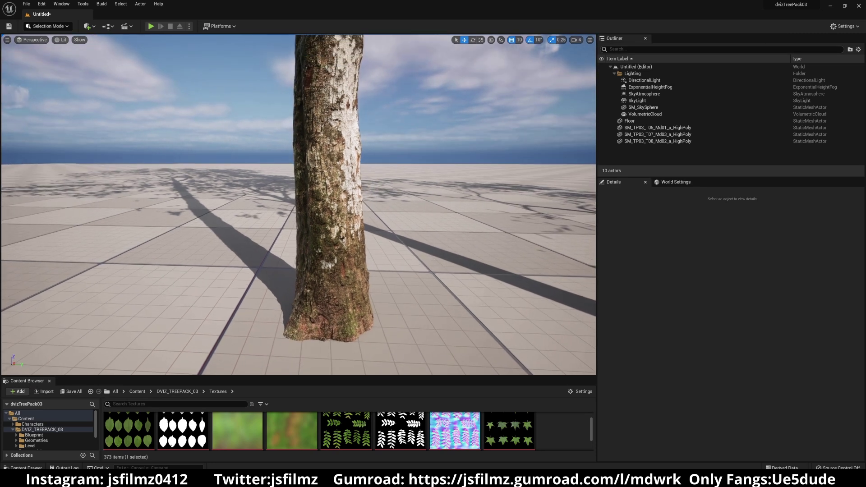
Set Engine Scalability to Cinematic, then orbit the trees and select SM_TP03_T07_Md03_a_HighPoly.
click(846, 27)
mouse_move(804, 126)
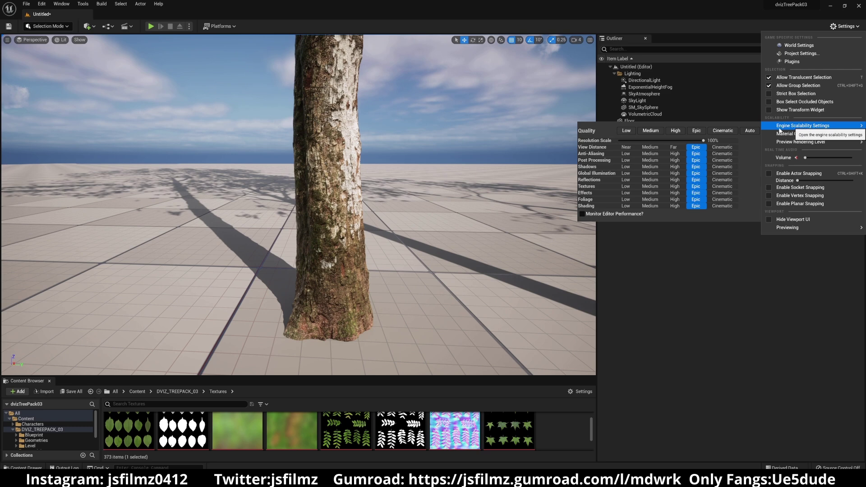
click(722, 131)
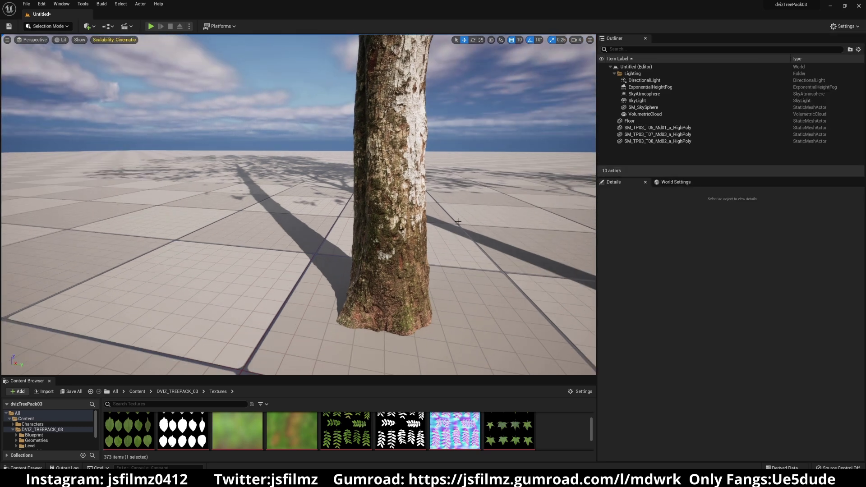
right_drag(406, 203, 366, 203)
right_drag(298, 203, 365, 203)
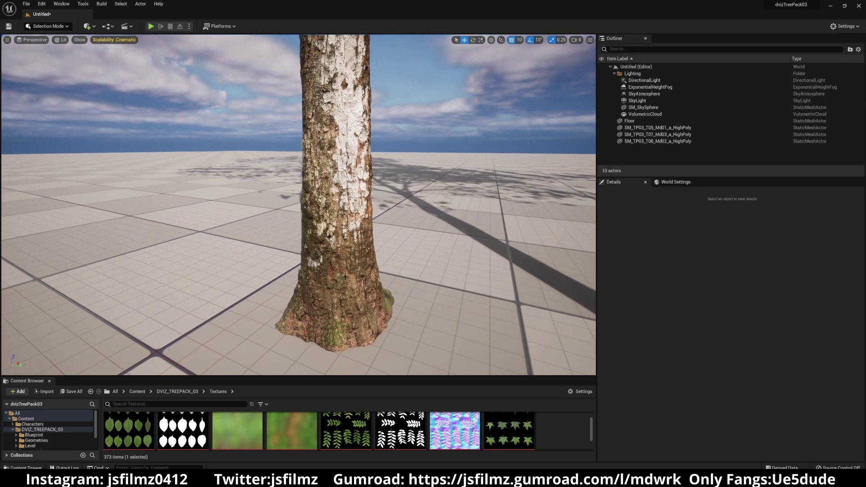
click(340, 306)
mouse_move(362, 274)
right_down()
mouse_move(433, 274)
mouse_move(406, 274)
right_up()
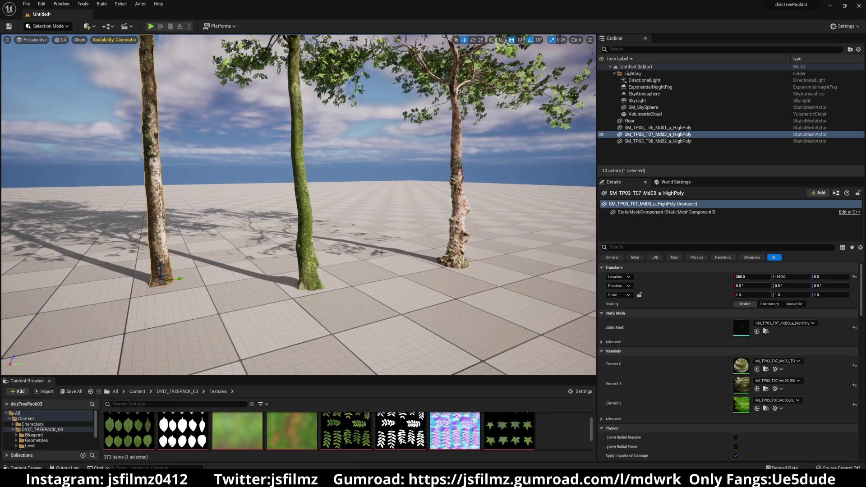
right_drag(406, 274, 299, 377)
Return to the DVIZ_TREEPACK_03 > Geometries search, then switch the editor to Foliage mode.
drag(298, 377, 190, 256)
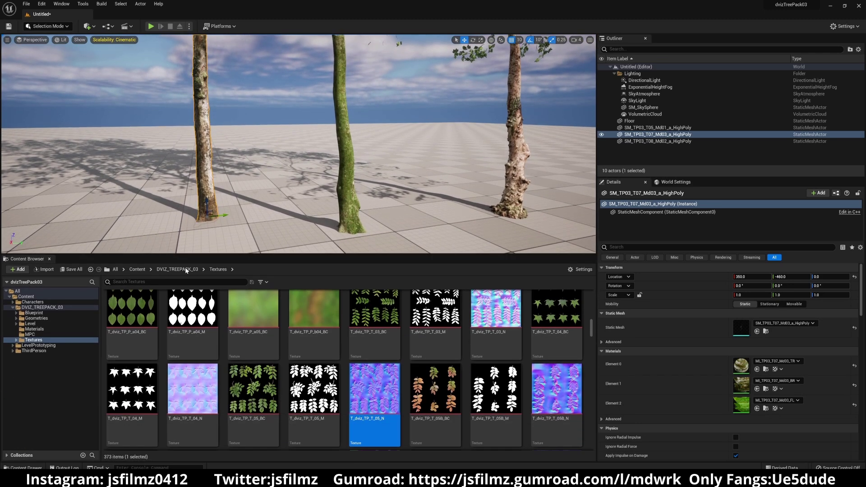
click(138, 269)
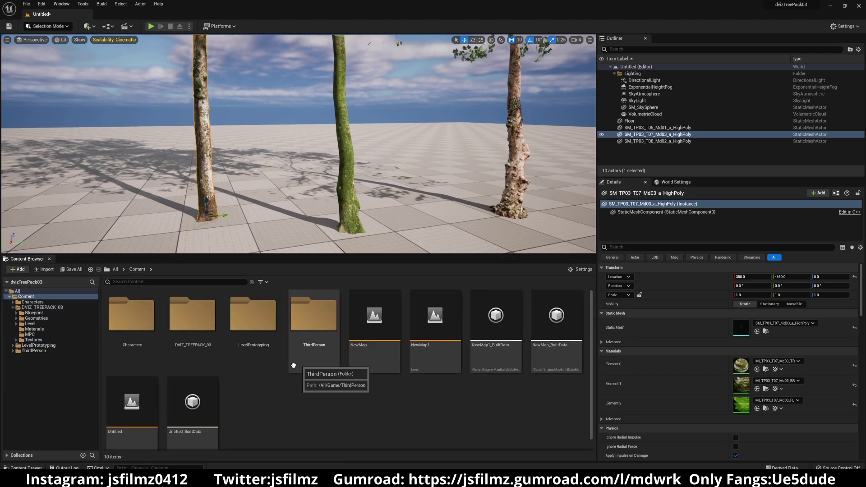
double_click(191, 332)
double_click(179, 328)
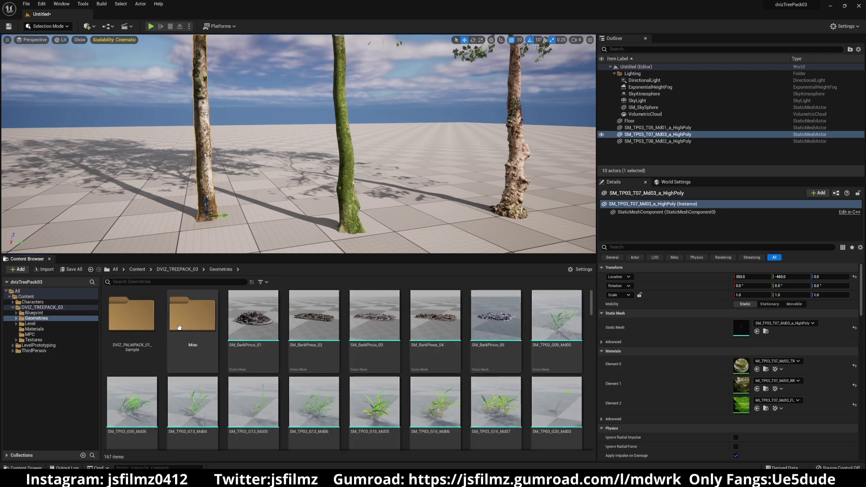
click(185, 282)
text(igh)
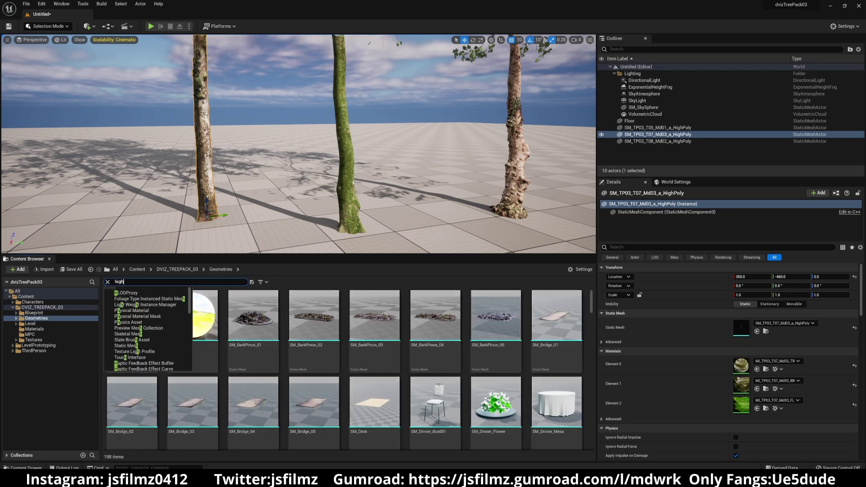
scroll(364, 158, down, 2)
scroll(364, 158, down, 2)
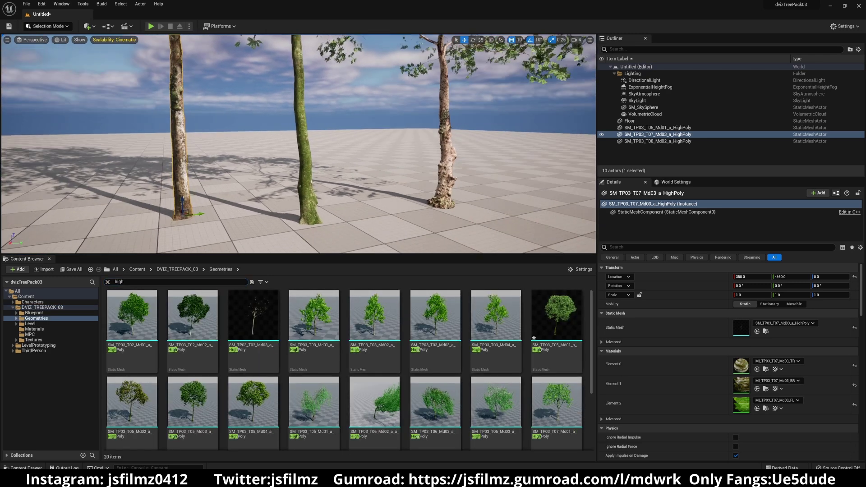
scroll(364, 158, down, 2)
scroll(431, 43, down, 2)
scroll(361, 157, up, 3)
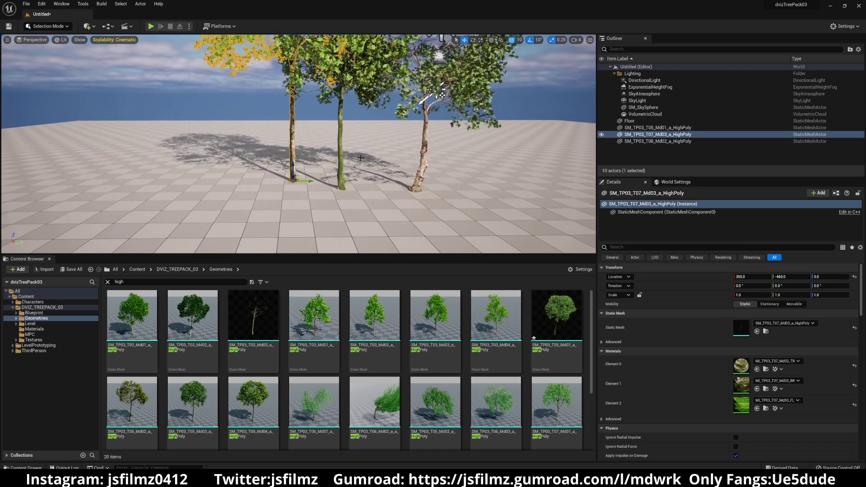
click(55, 28)
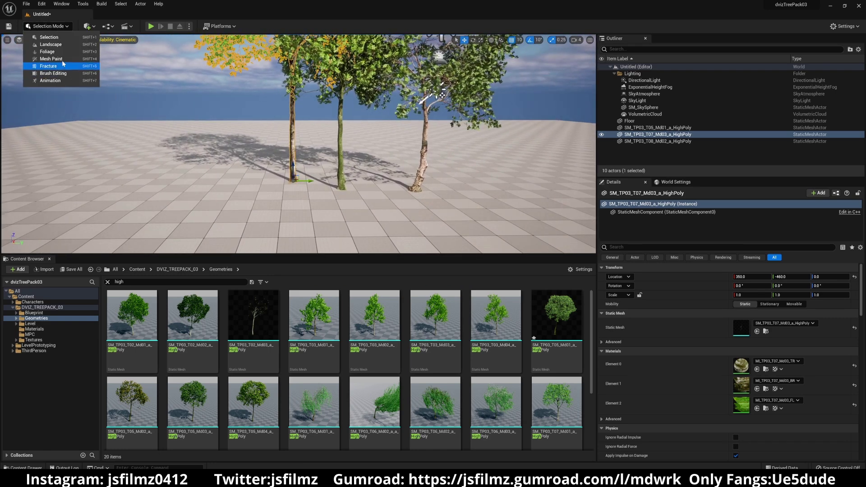
click(49, 51)
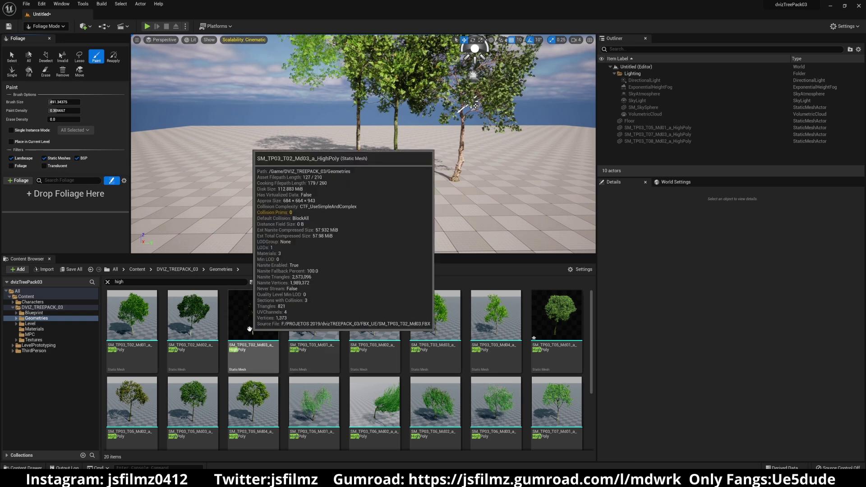
Add T02_Md03, T07_Md03 and T08_Md02 HighPoly meshes as foliage types, then widen the view.
drag(250, 330, 64, 197)
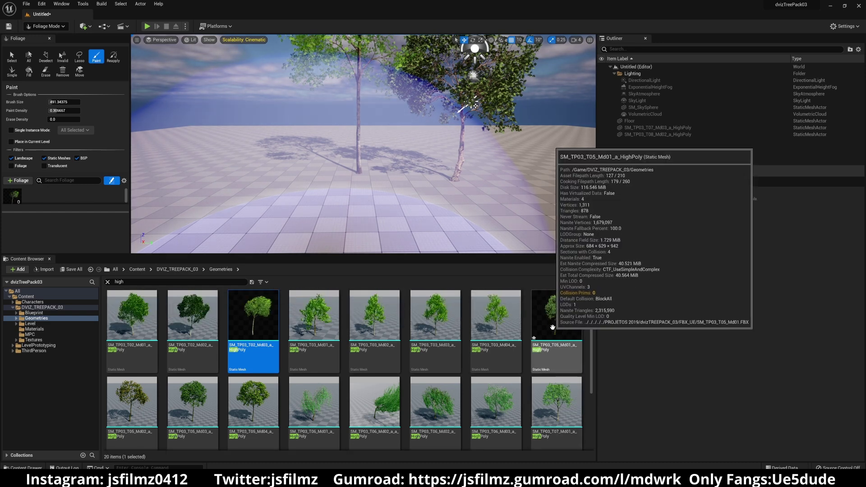
drag(552, 328, 83, 198)
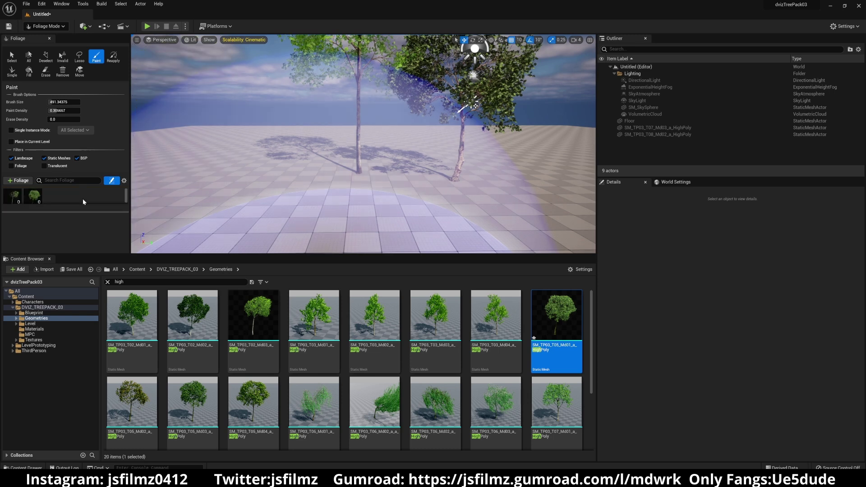
scroll(468, 350, down, 1)
scroll(468, 350, down, 1)
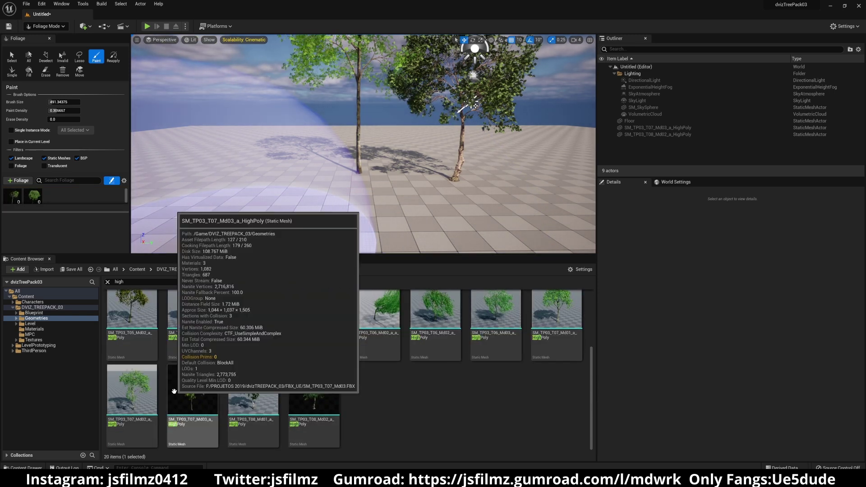
drag(179, 391, 82, 199)
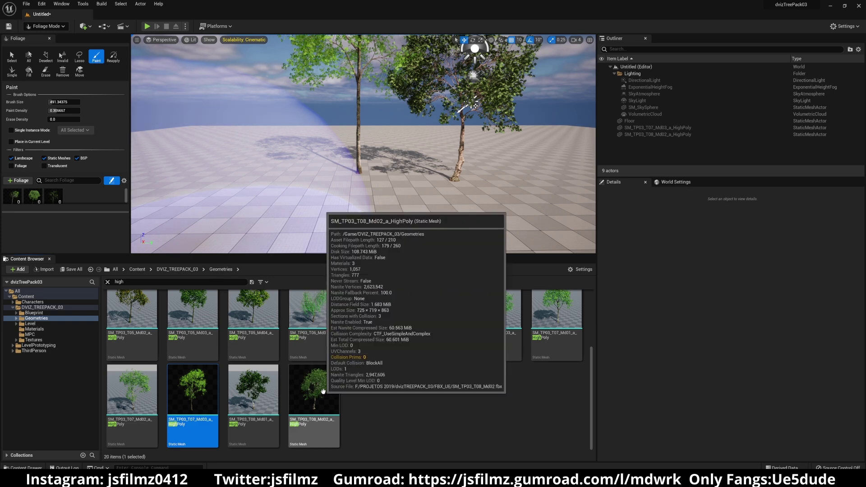
drag(323, 391, 81, 198)
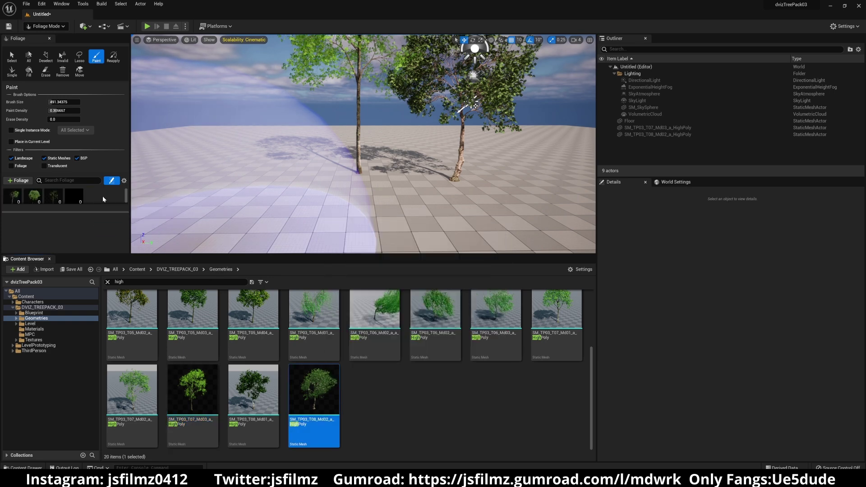
right_drag(359, 204, 346, 250)
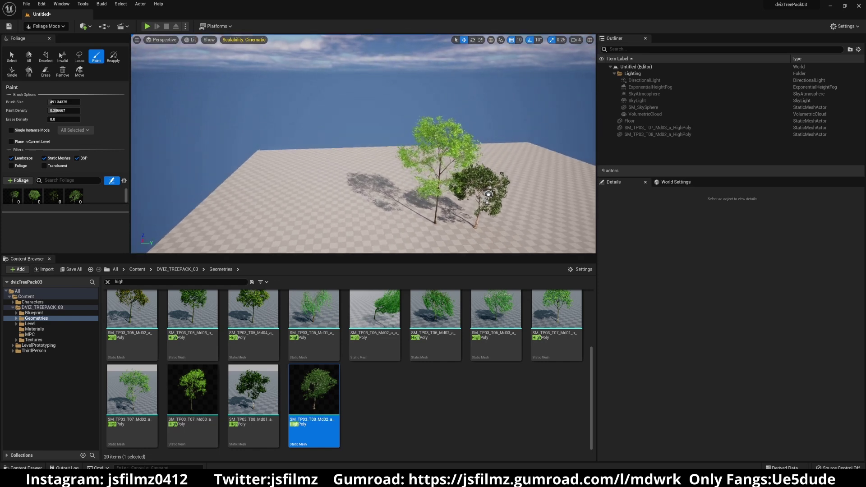
drag(345, 254, 366, 395)
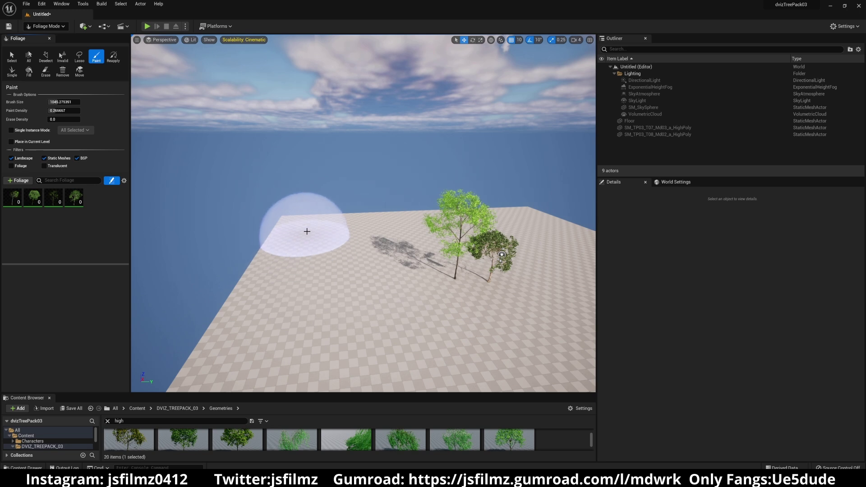
Paint the four Dviz tree types across the floor, about 1.5K instances each.
mouse_move(303, 226)
mouse_down()
mouse_move(569, 210)
mouse_move(541, 234)
mouse_up()
right_drag(501, 255, 525, 236)
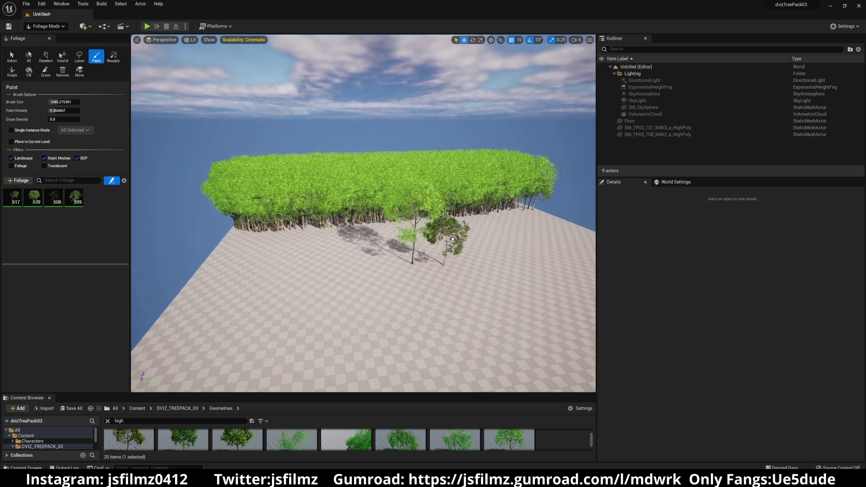
mouse_move(530, 225)
mouse_down()
mouse_move(426, 232)
mouse_move(329, 271)
mouse_move(235, 235)
mouse_move(203, 249)
mouse_move(189, 244)
mouse_up()
mouse_move(271, 299)
right_down()
mouse_move(284, 271)
mouse_move(280, 290)
right_up()
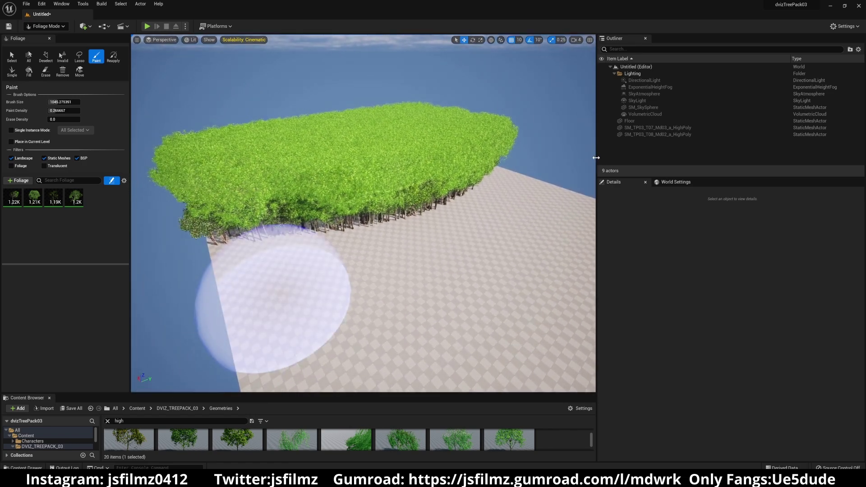
drag(597, 157, 732, 157)
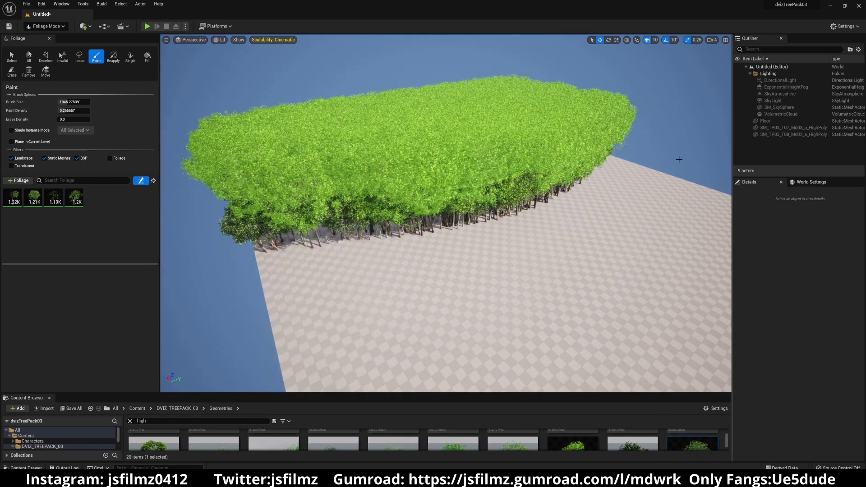
mouse_move(309, 258)
mouse_down()
mouse_move(497, 236)
mouse_move(626, 192)
mouse_up()
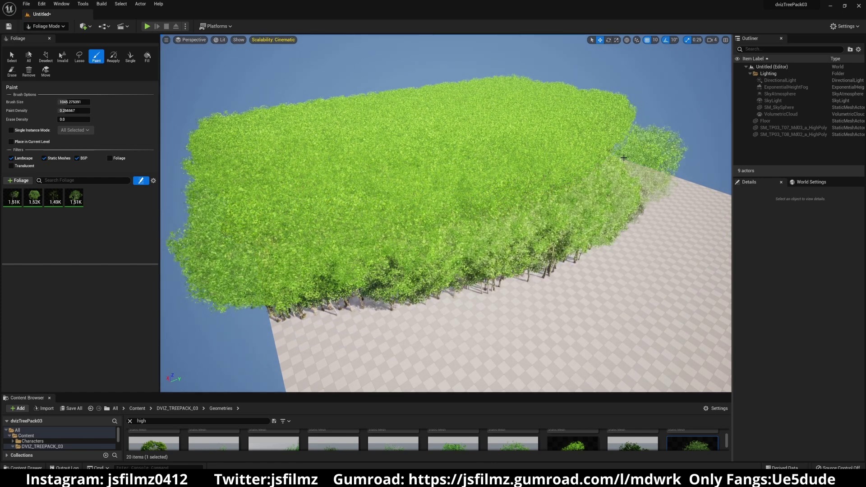
right_drag(635, 235, 635, 236)
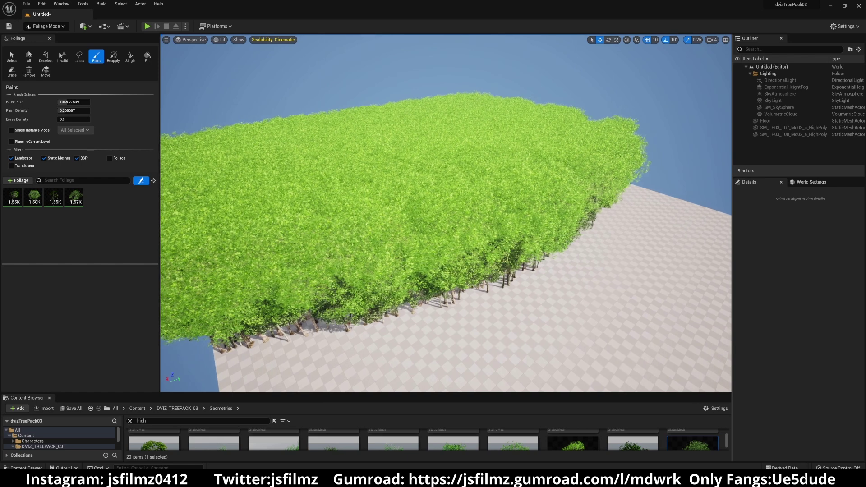
click(221, 40)
mouse_move(254, 148)
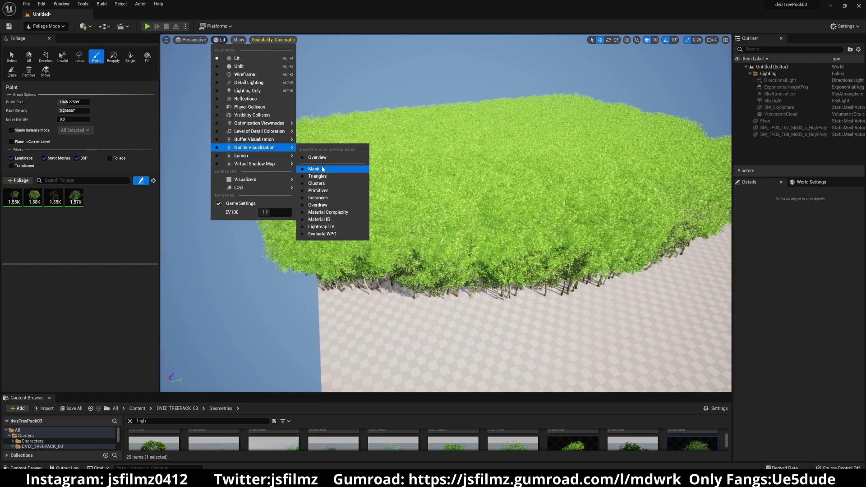
click(317, 176)
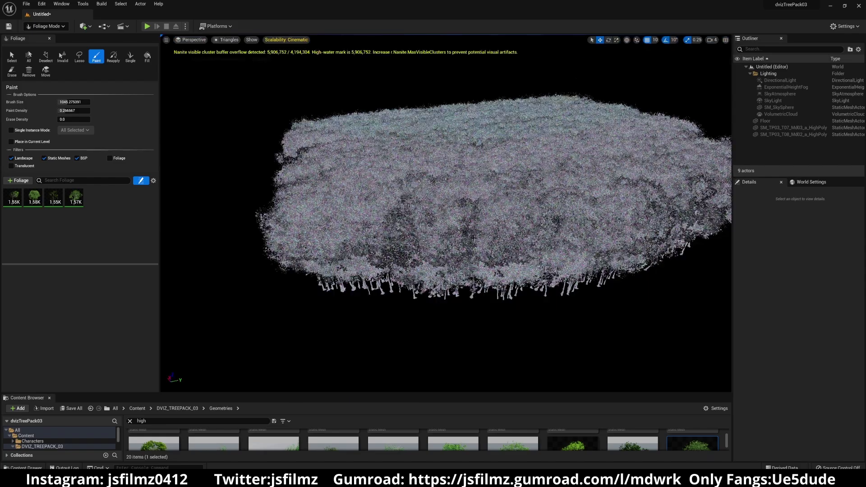
right_drag(447, 210, 446, 210)
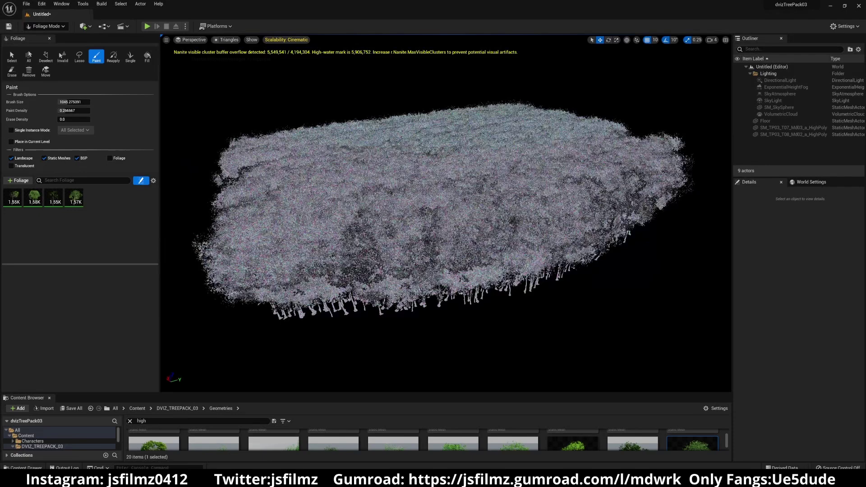
click(225, 41)
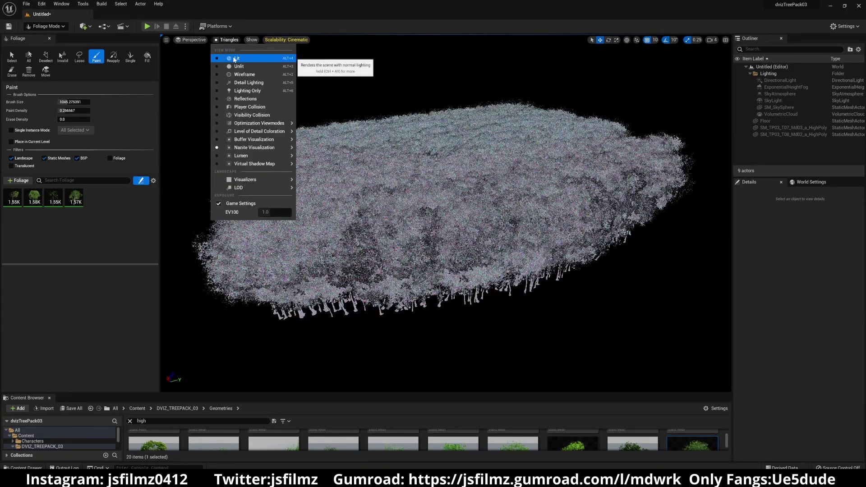
click(235, 59)
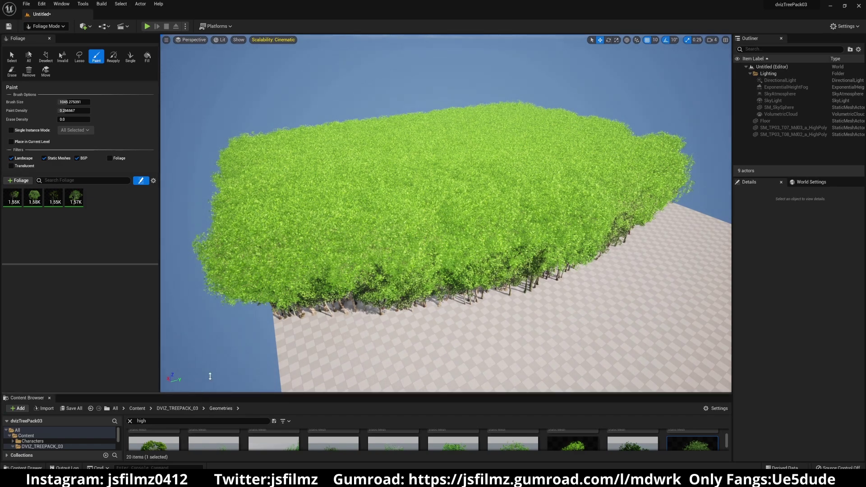
Switch to Selection Mode and set World Settings GameMode Override to BP_ThirdPersonGameMode.
drag(210, 393, 210, 324)
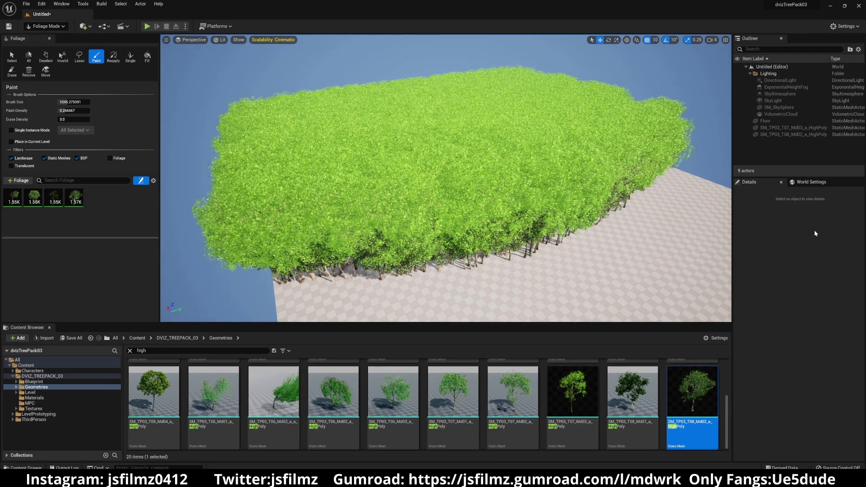
key(shift+1)
click(804, 183)
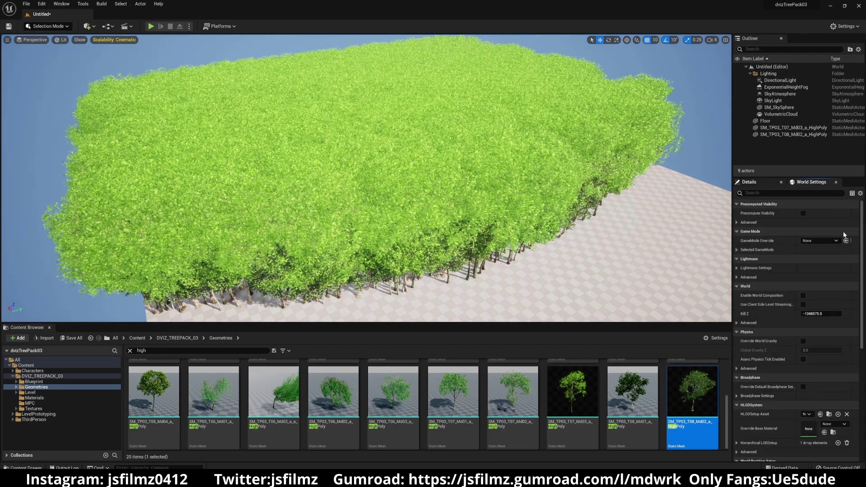
click(831, 243)
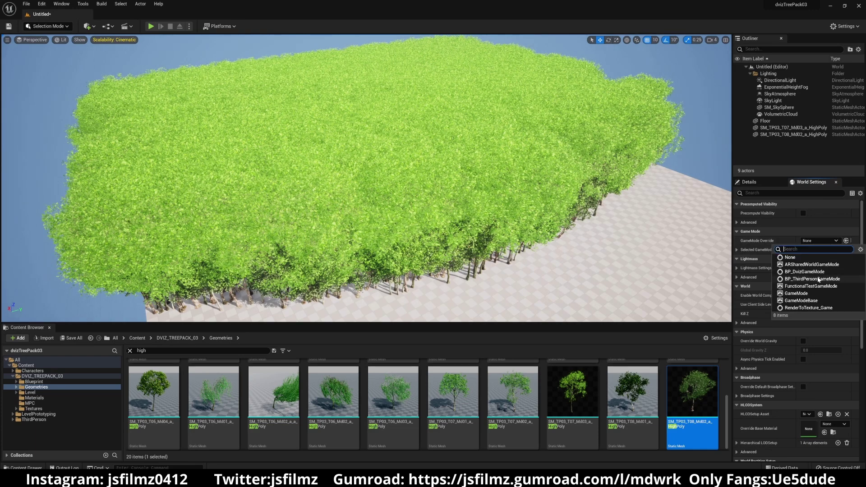
click(812, 278)
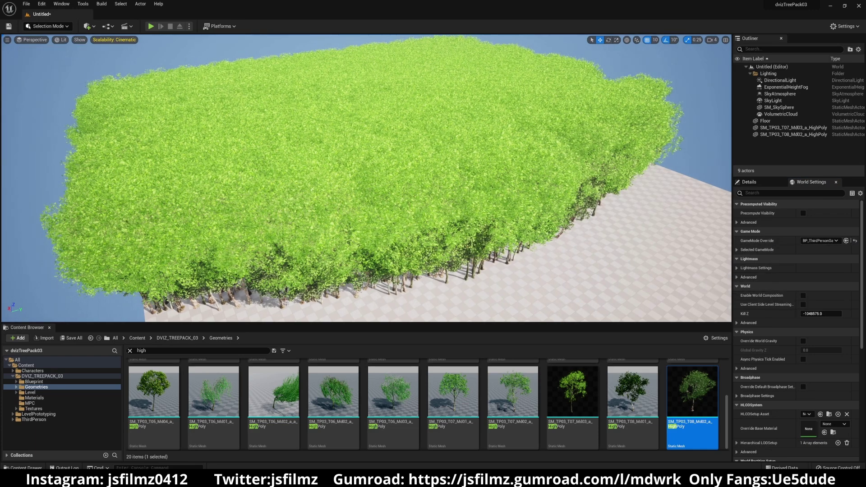
Fly the viewport closer to face the row of trees.
right_drag(406, 203, 339, 203)
right_drag(365, 177, 312, 169)
mouse_move(269, 39)
right_down()
mouse_move(292, 38)
mouse_move(269, 39)
right_up()
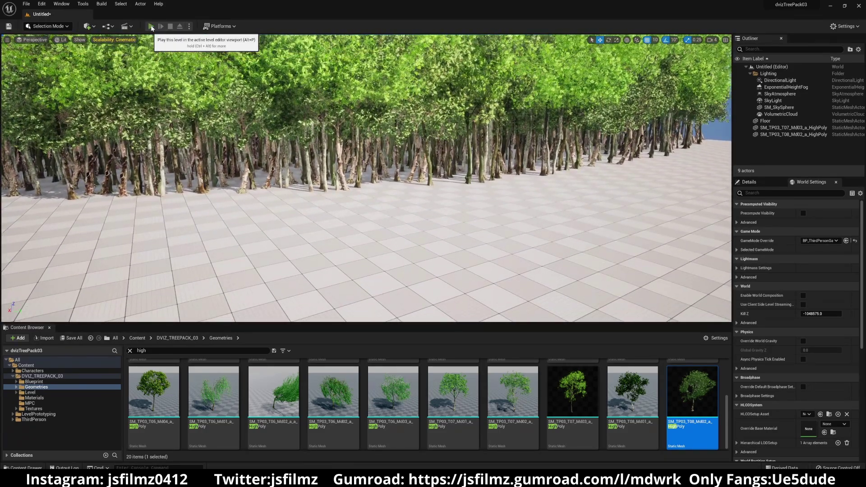
Start a Play In Editor session with the toolbar Play button.
click(152, 27)
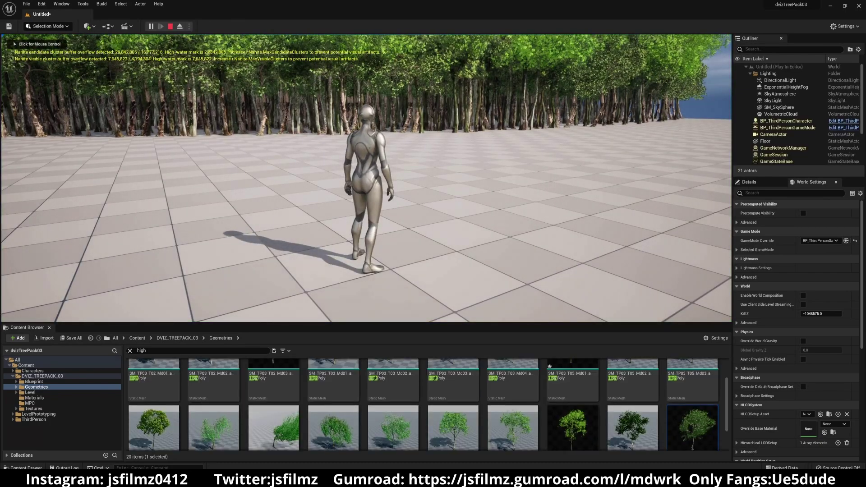